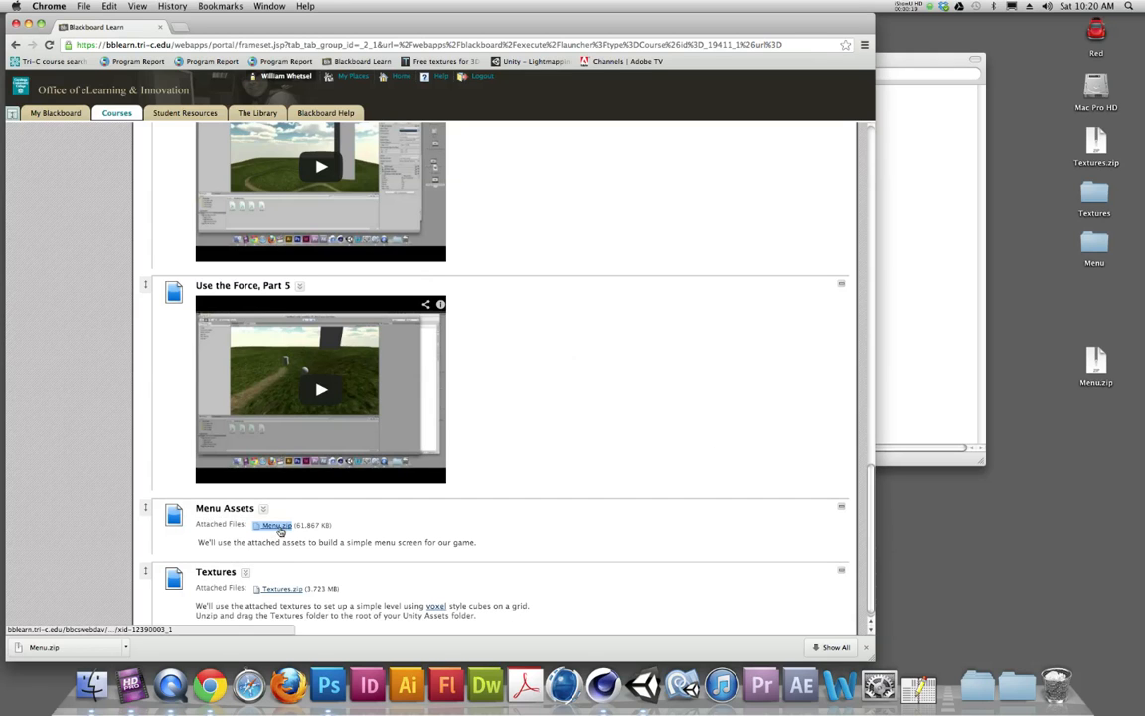
# Move Menu.zip directly beneath the Menu folder on the desktop and open the Menu folder.
pyautogui.click(1098, 363)
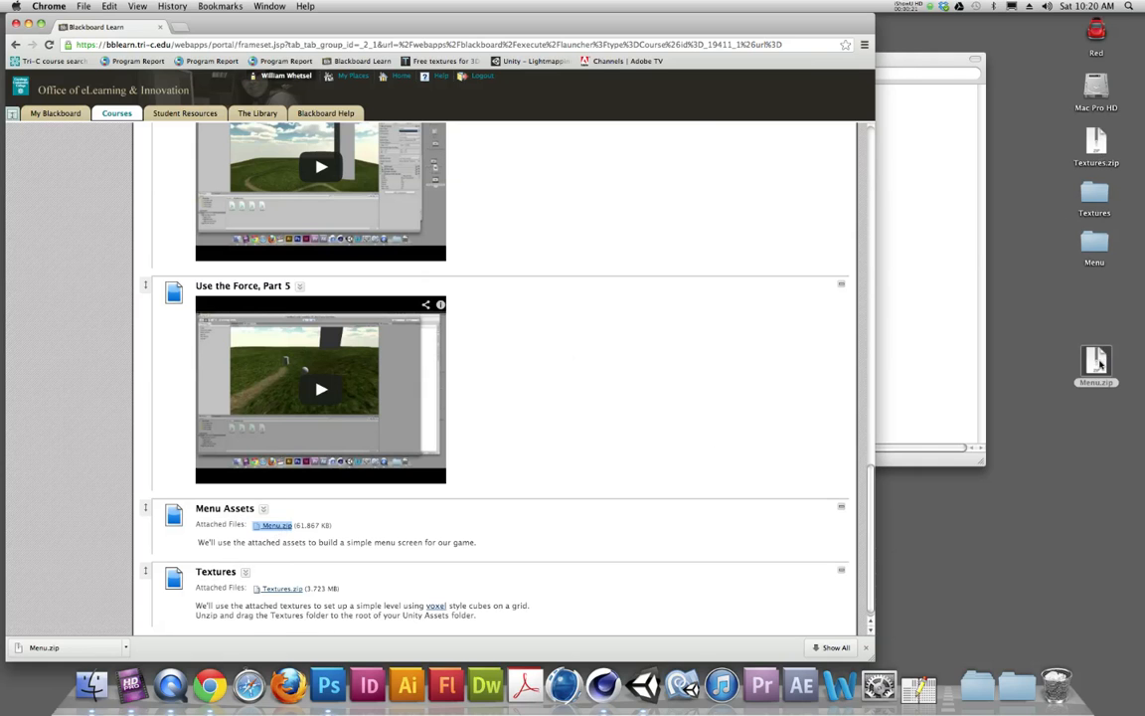
pyautogui.moveTo(1098, 362); pyautogui.dragTo(1096, 303)
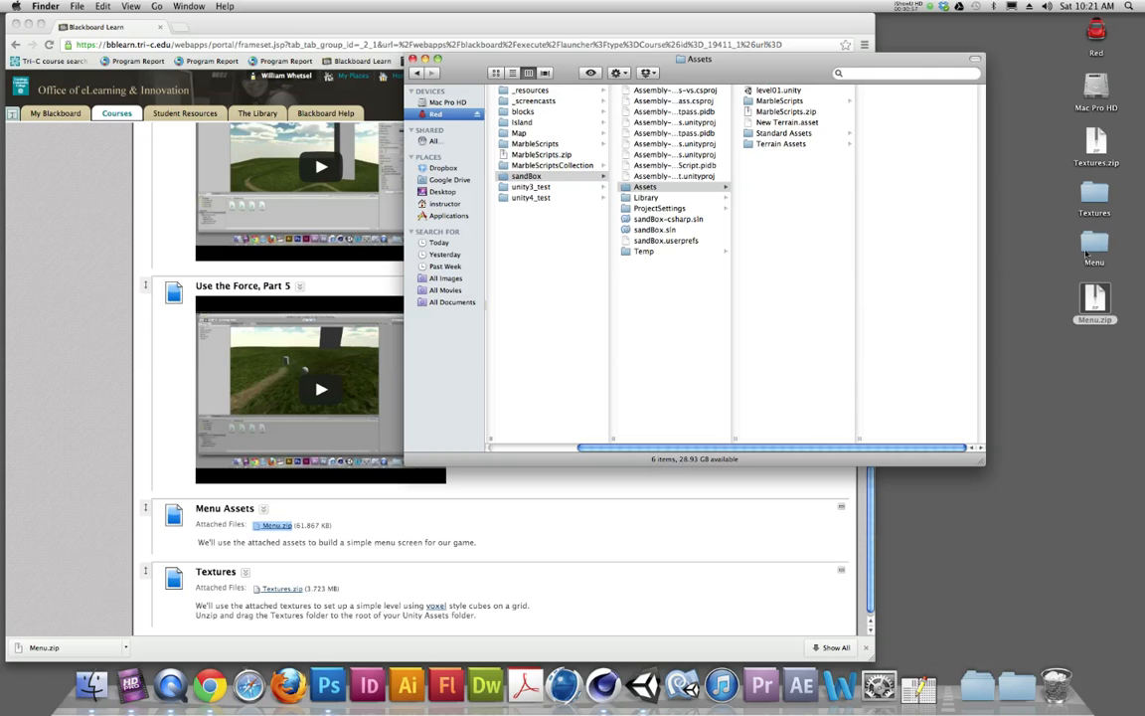
pyautogui.doubleClick(1096, 242)
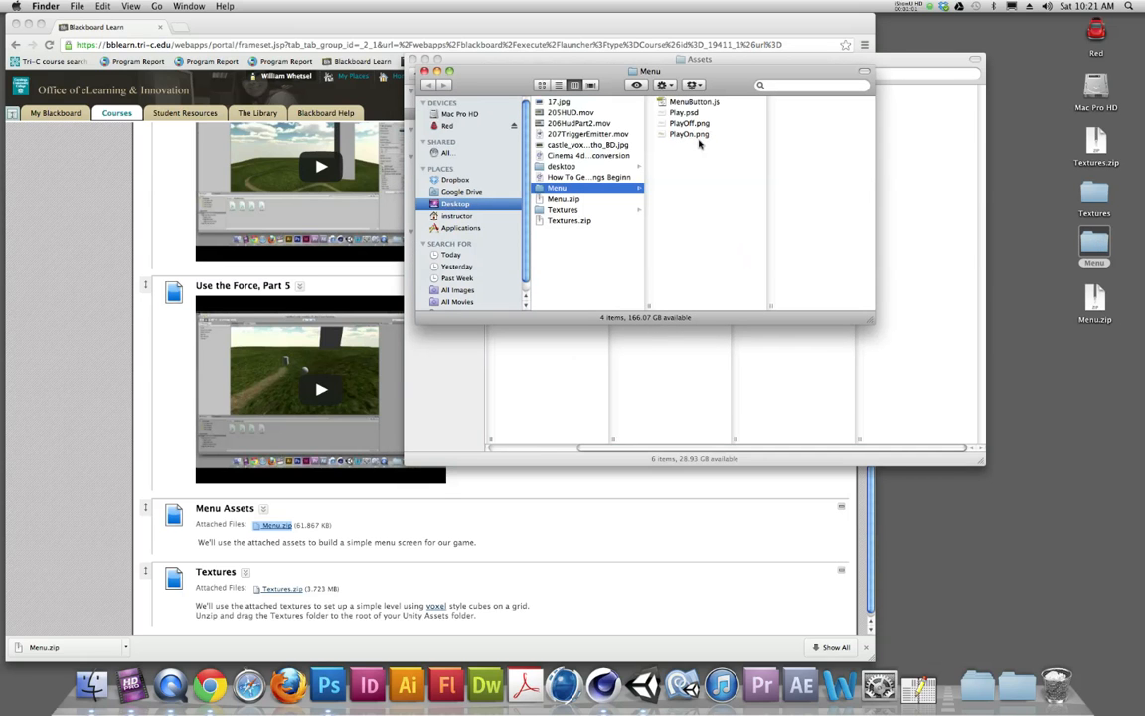
# Preview Play.psd and compare the PlayOff.png and PlayOn.png button images in the Menu folder.
pyautogui.click(680, 114)
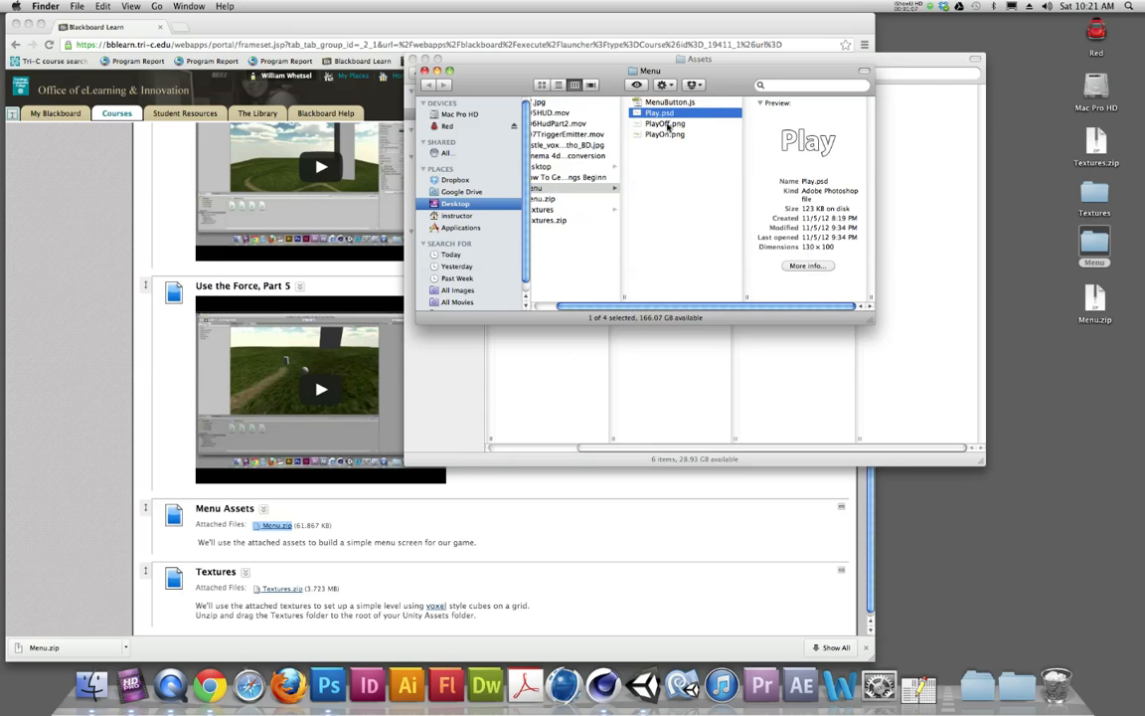
pyautogui.click(662, 124)
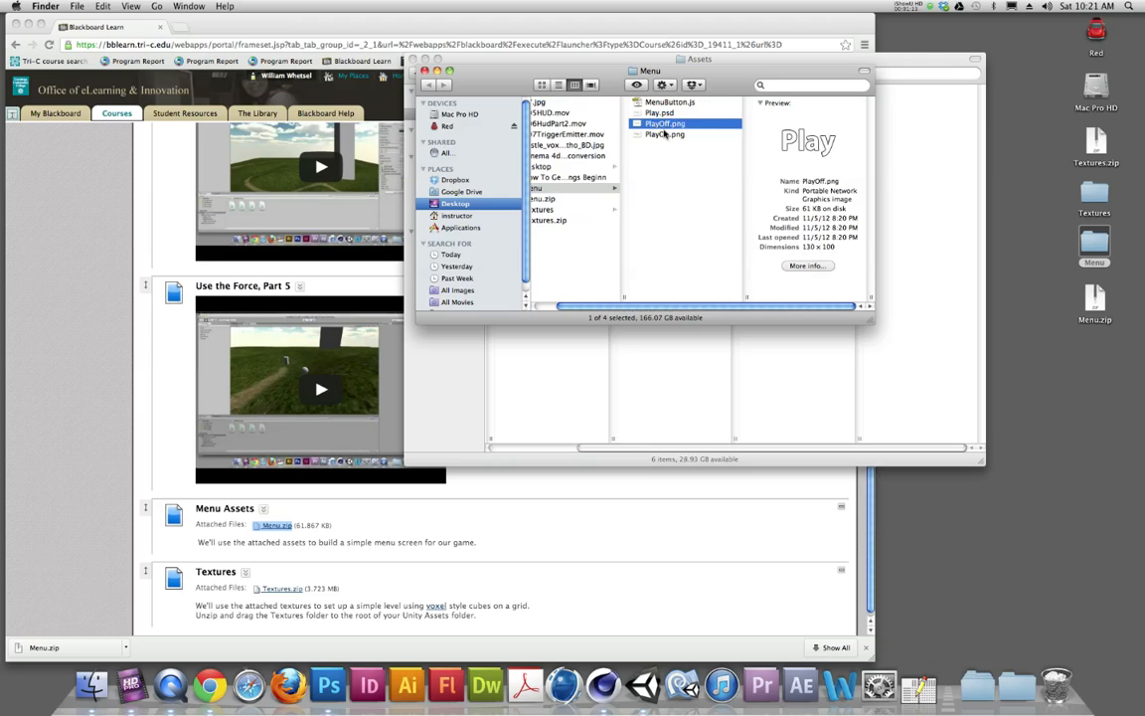
pyautogui.click(665, 134)
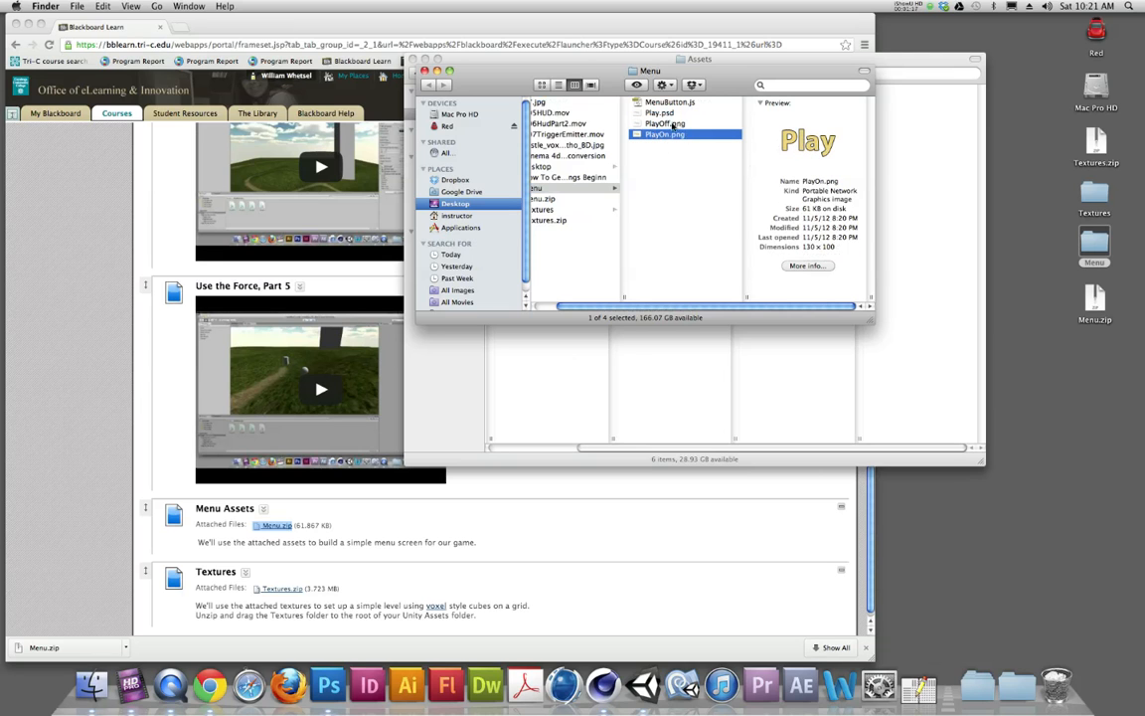
pyautogui.click(668, 124)
pyautogui.click(663, 134)
pyautogui.click(663, 126)
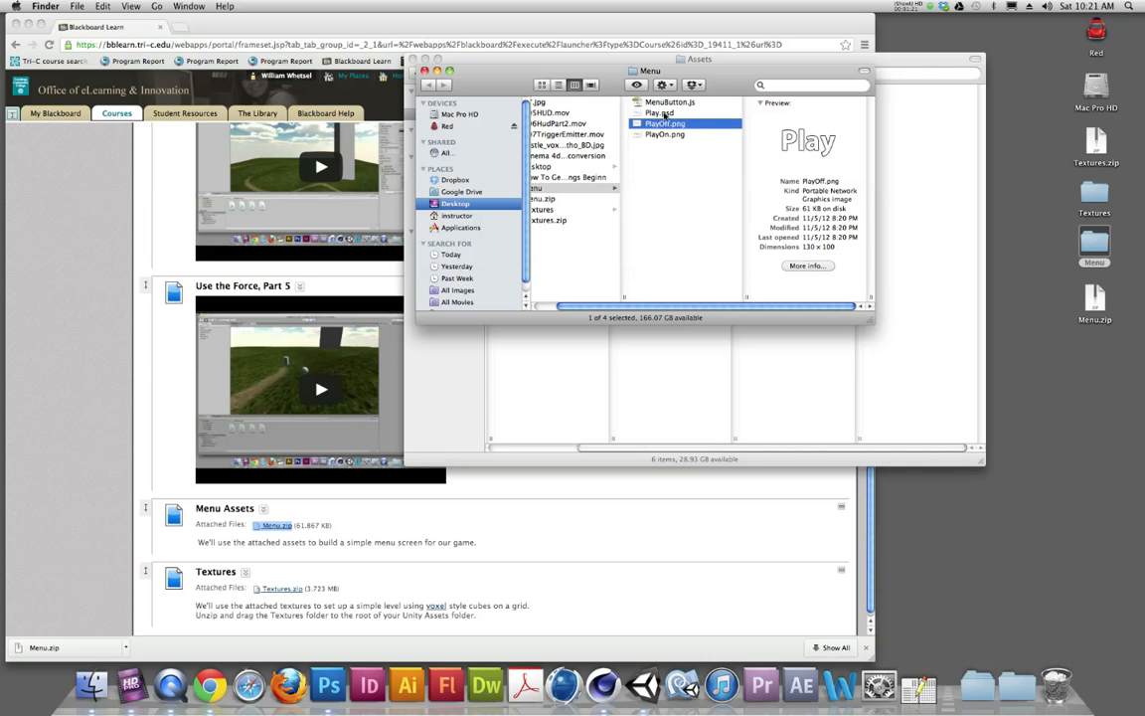
# Open Play.psd in Photoshop, move its document window towards the middle of the screen and enlarge it.
pyautogui.click(656, 114)
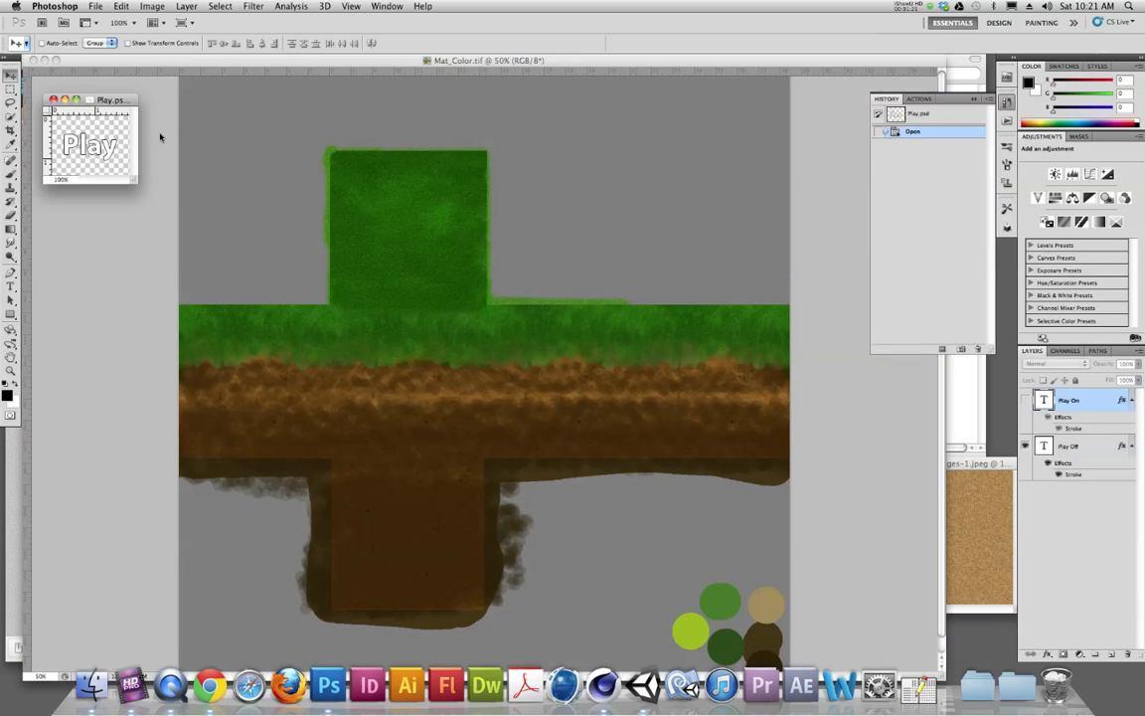
pyautogui.moveTo(109, 102); pyautogui.dragTo(398, 241)
pyautogui.moveTo(428, 321); pyautogui.dragTo(753, 537)
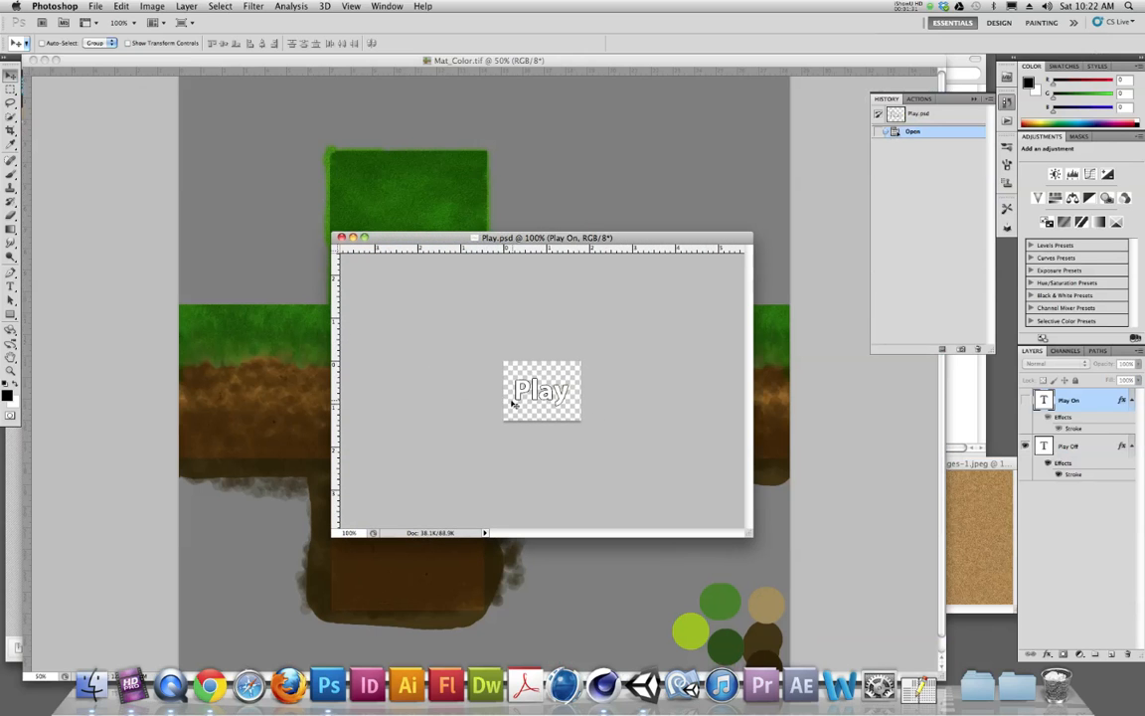
# Show the Play On layer temporarily to examine its colour and available layer effects, then hide it again.
pyautogui.click(1025, 398)
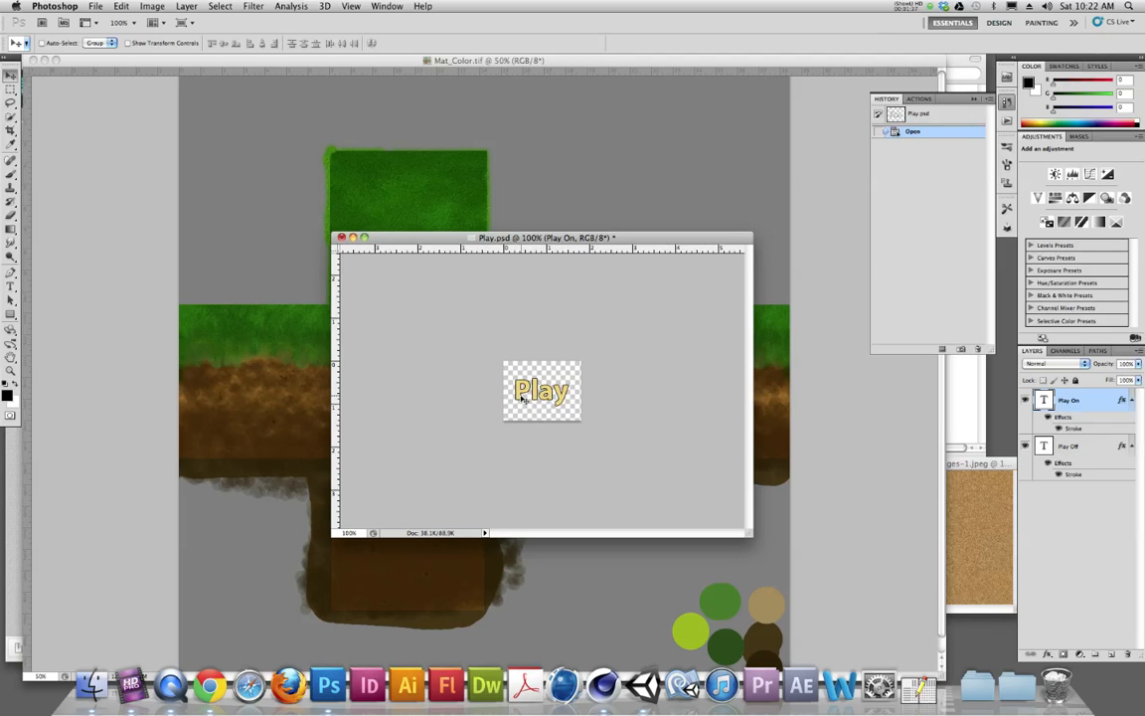
pyautogui.click(1047, 654)
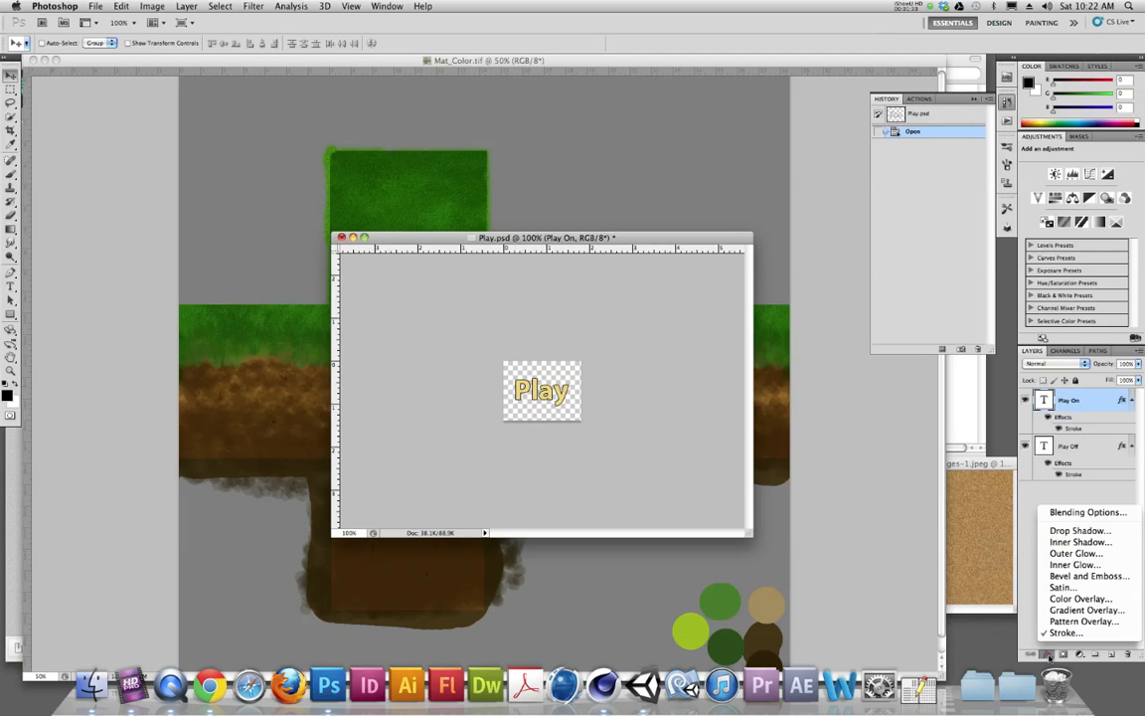
pyautogui.click(497, 374)
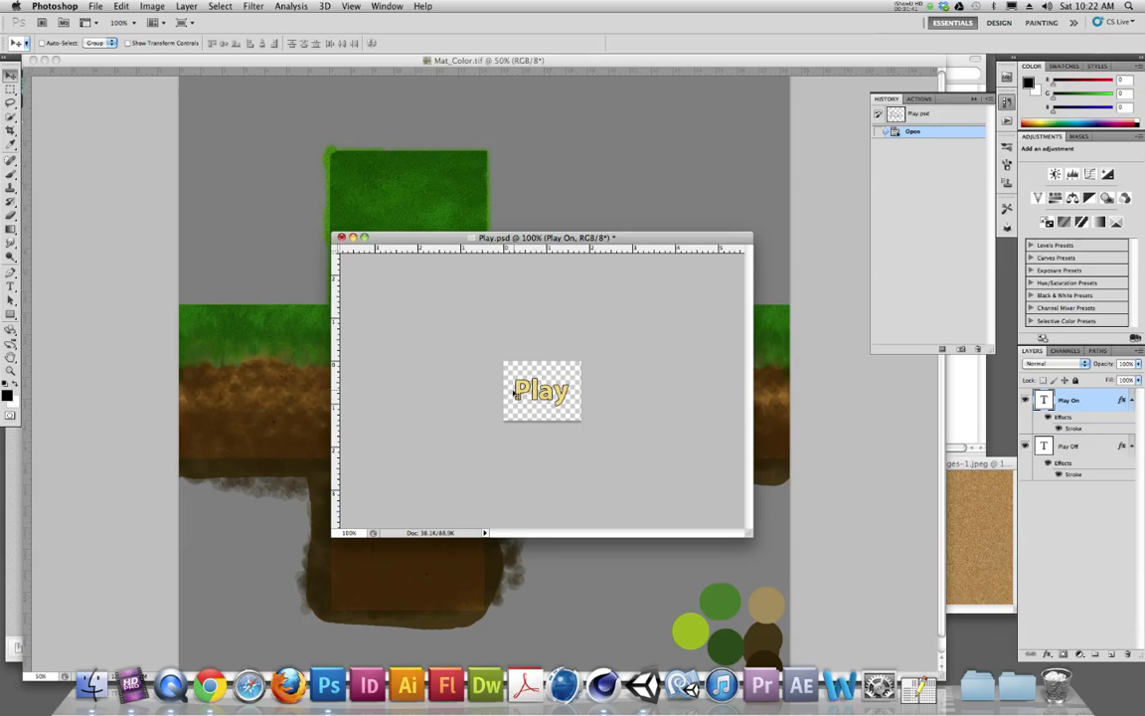
pyautogui.click(1025, 400)
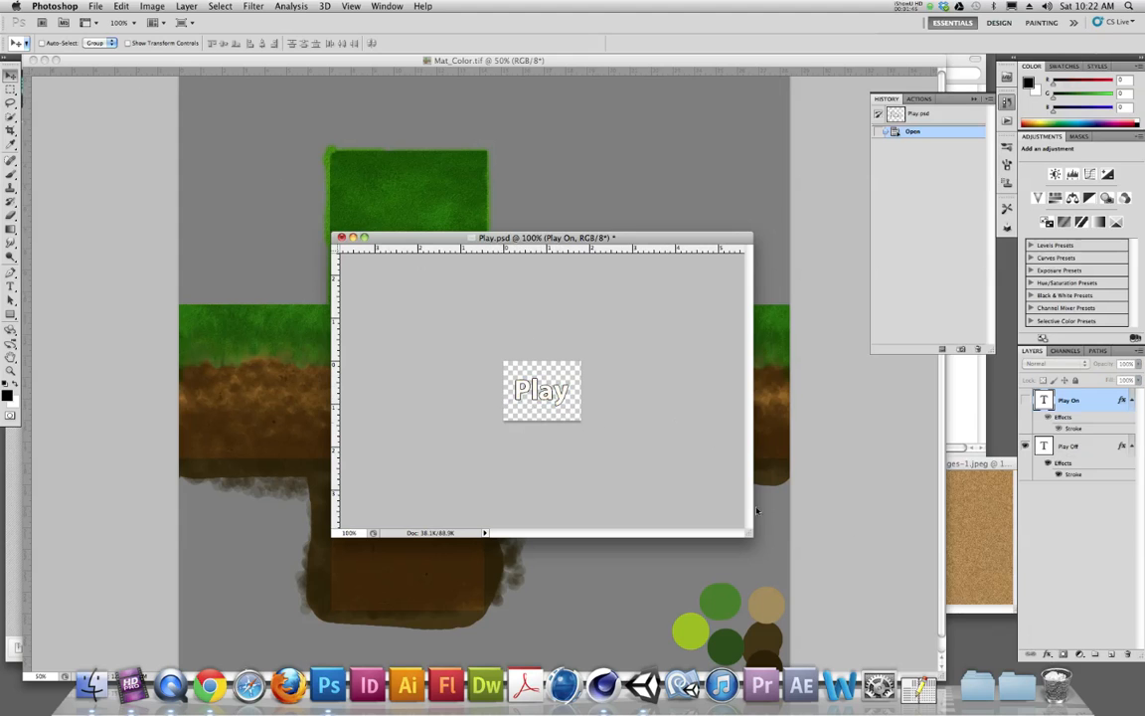
# Hide Photoshop and preview the MenuButton.js script in the Menu folder.
pyautogui.press('super+h')
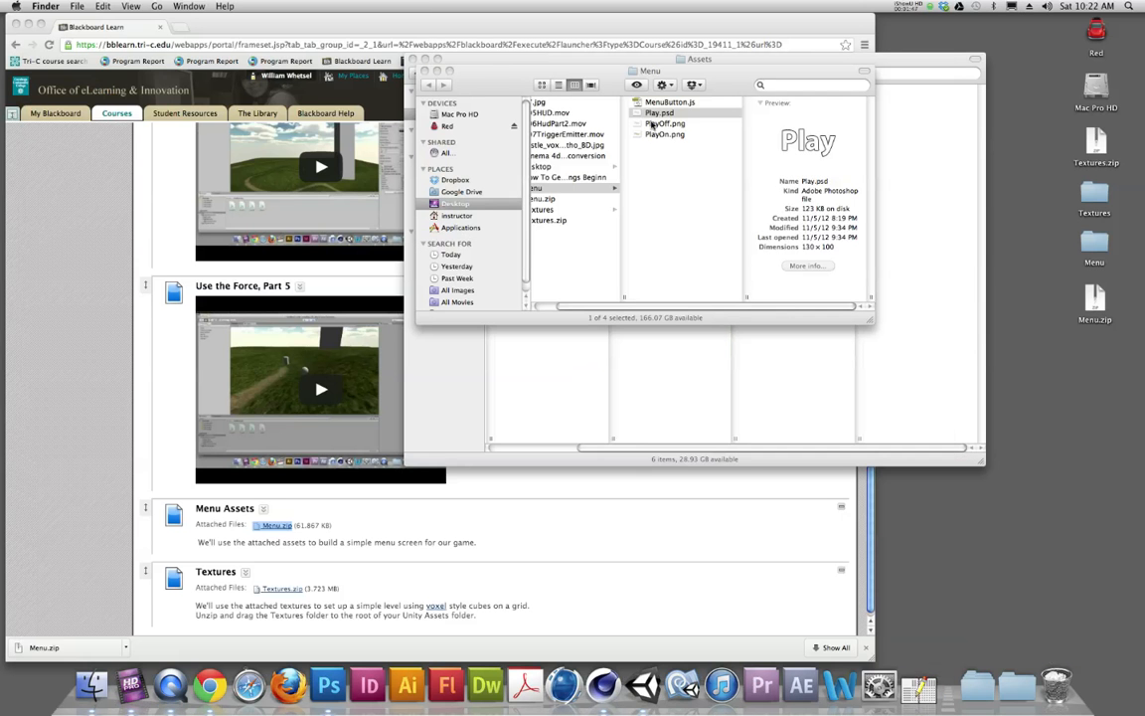
pyautogui.click(653, 111)
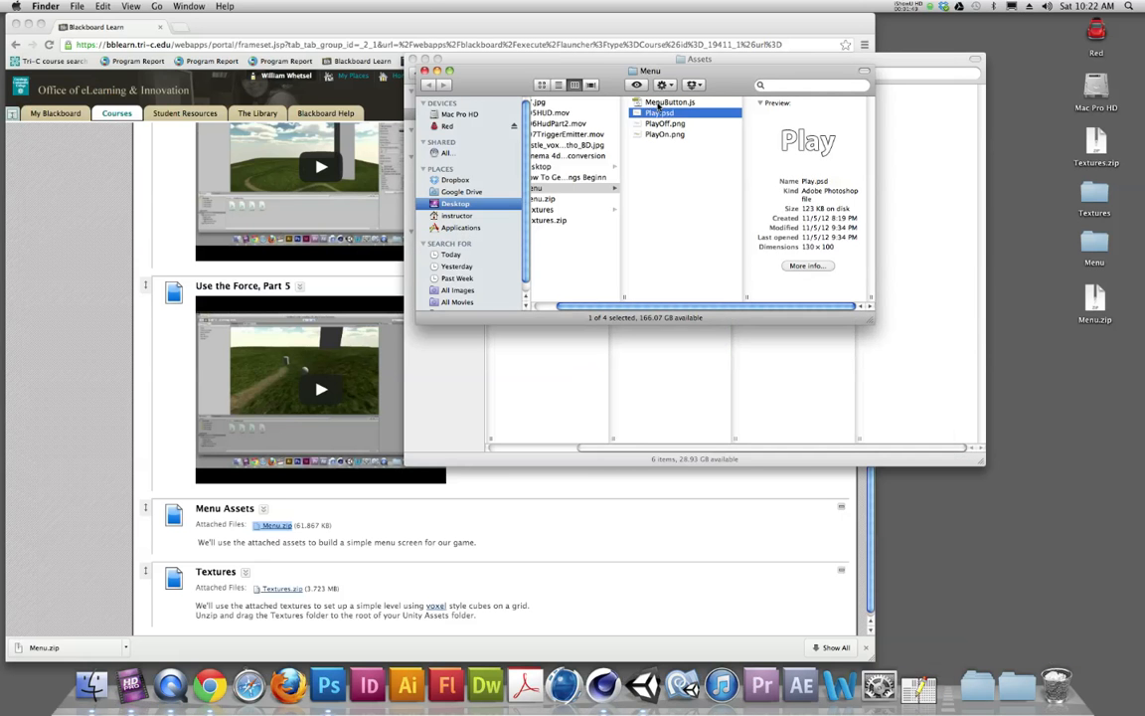
pyautogui.click(661, 103)
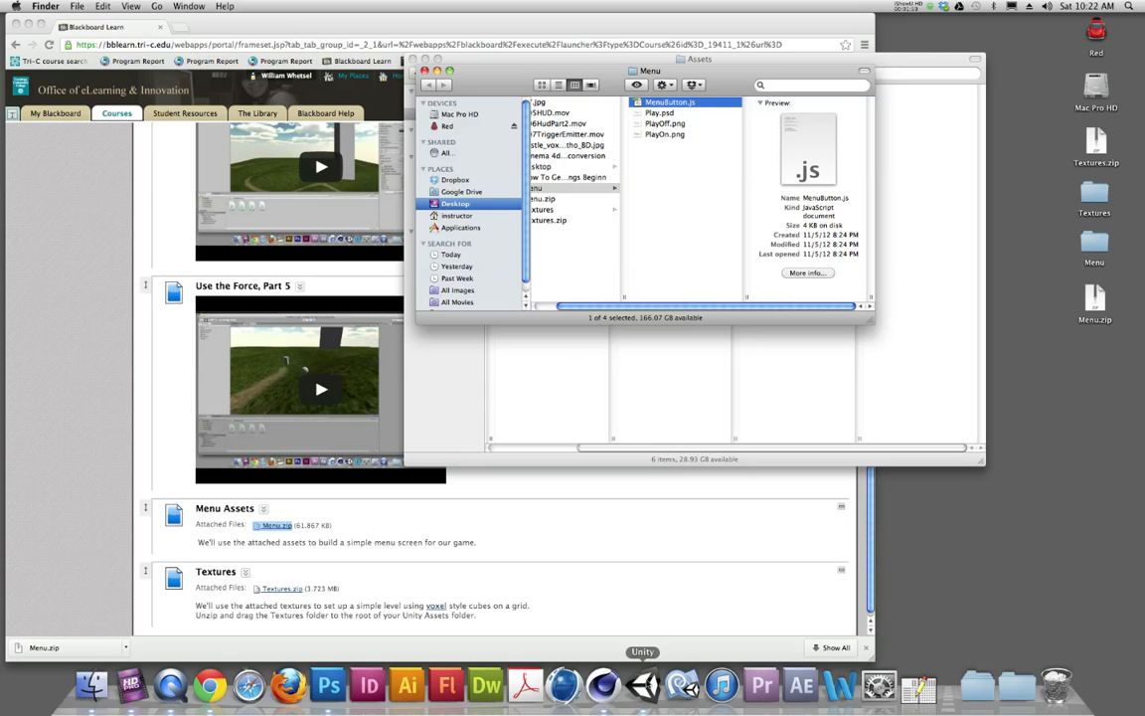
# Switch to Unity, play-test the level01 scene and stop the game.
pyautogui.click(643, 686)
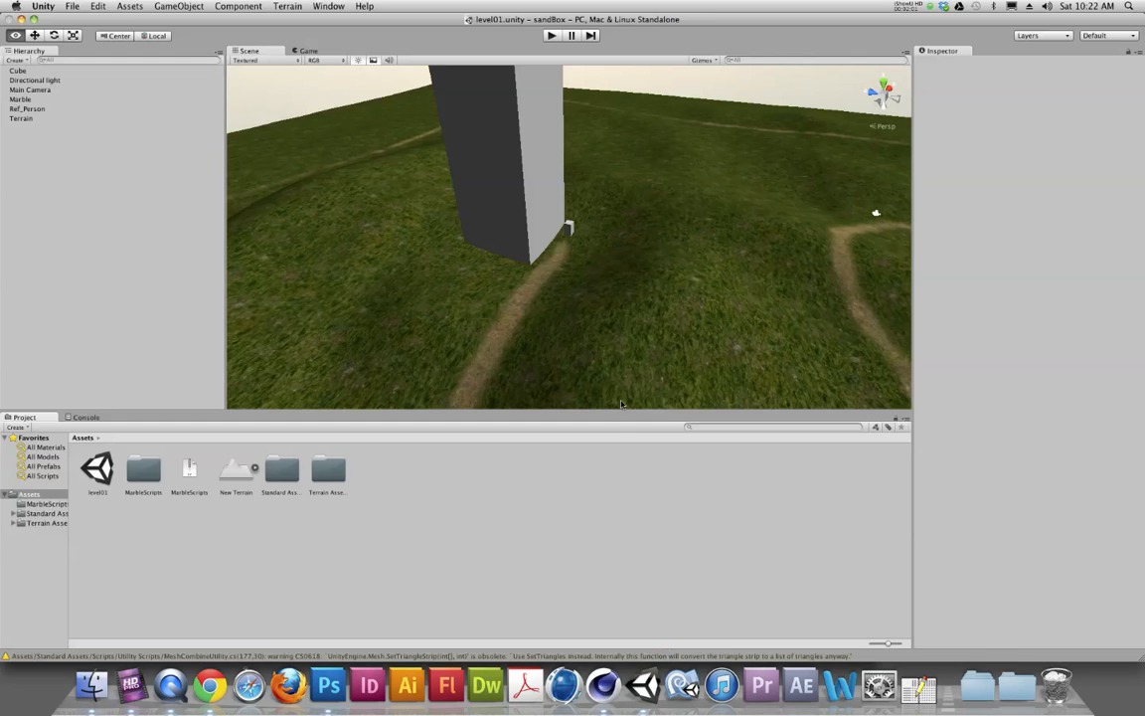
pyautogui.scroll(-5, 395, 348)
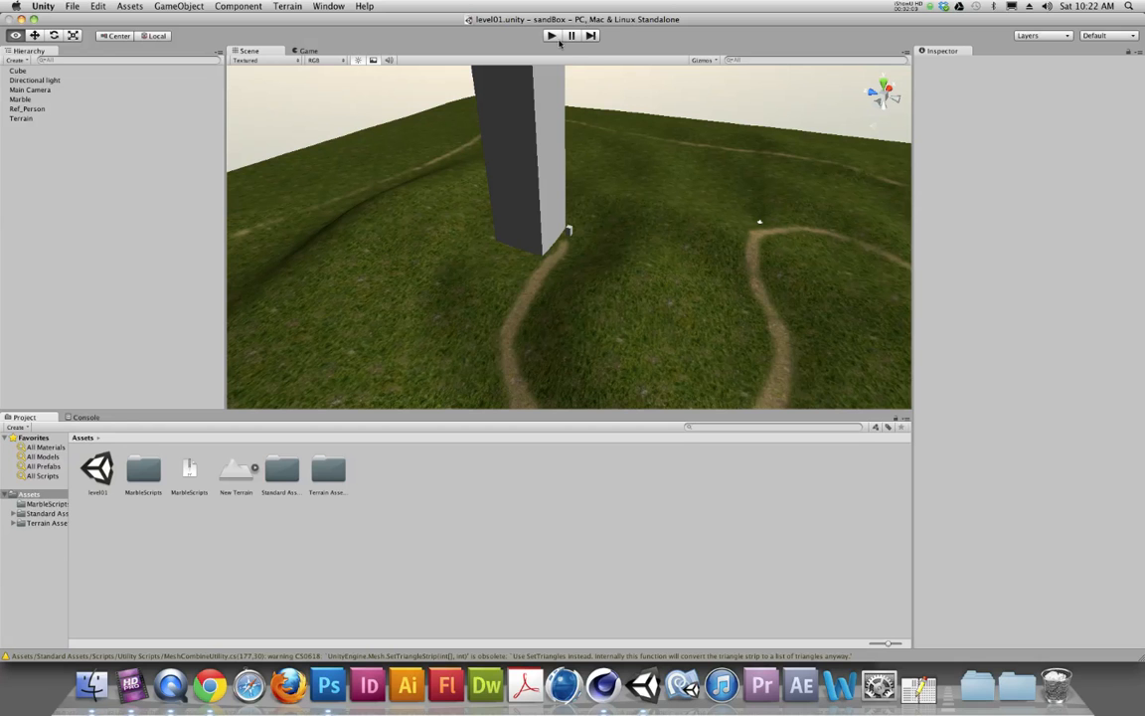
pyautogui.click(551, 34)
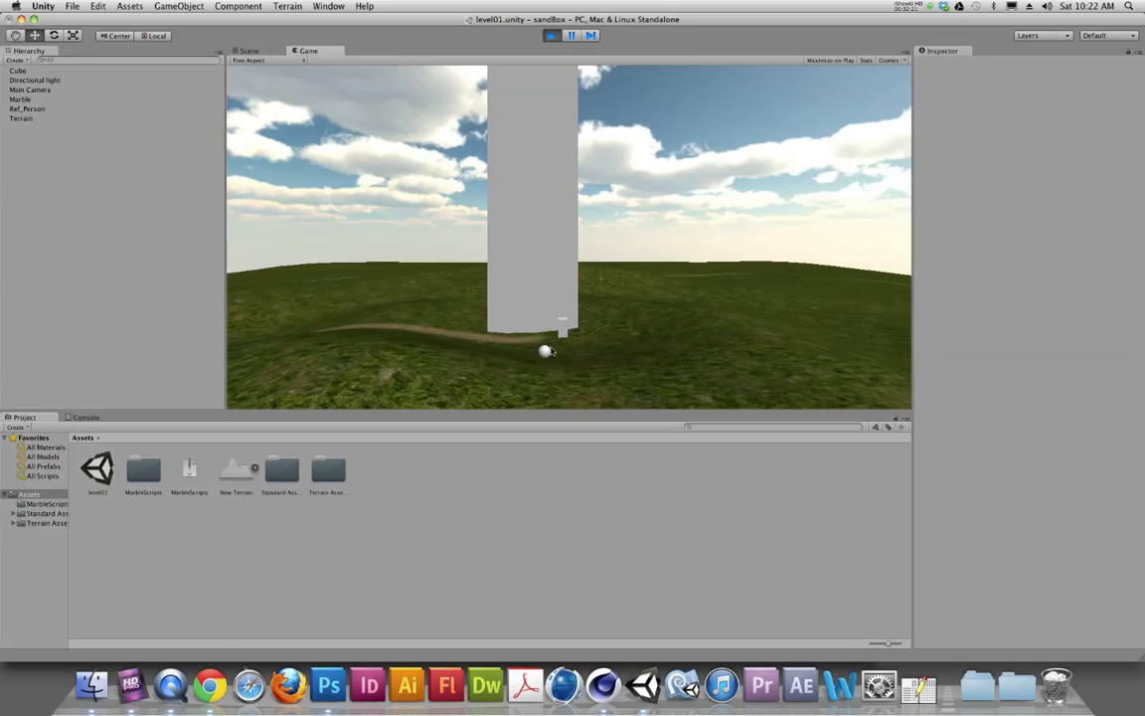
pyautogui.press('super+p')
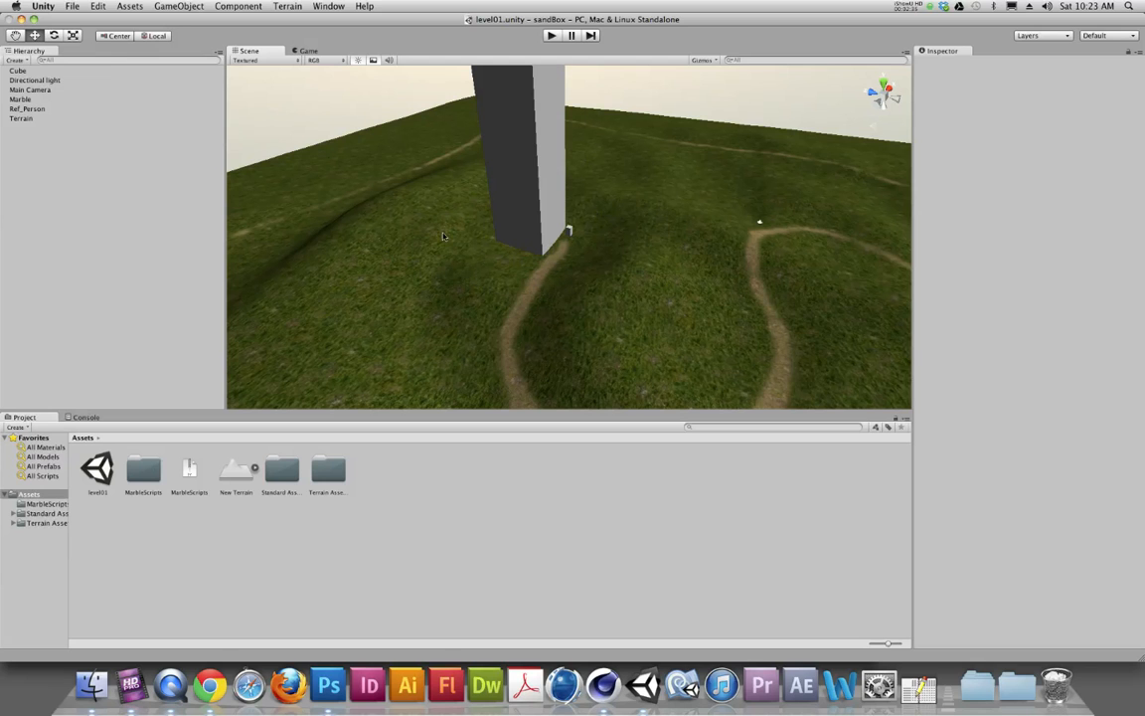
# Save a copy of the level01 scene as "Loading" in the project's Assets folder.
pyautogui.click(70, 6)
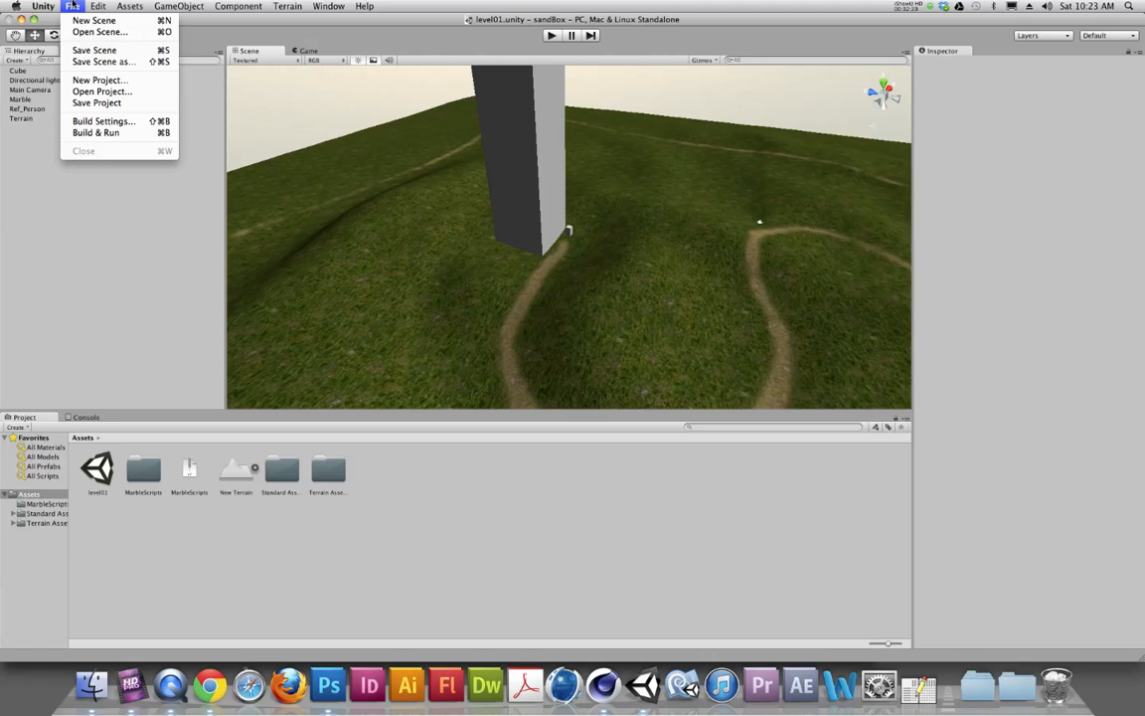
pyautogui.click(86, 63)
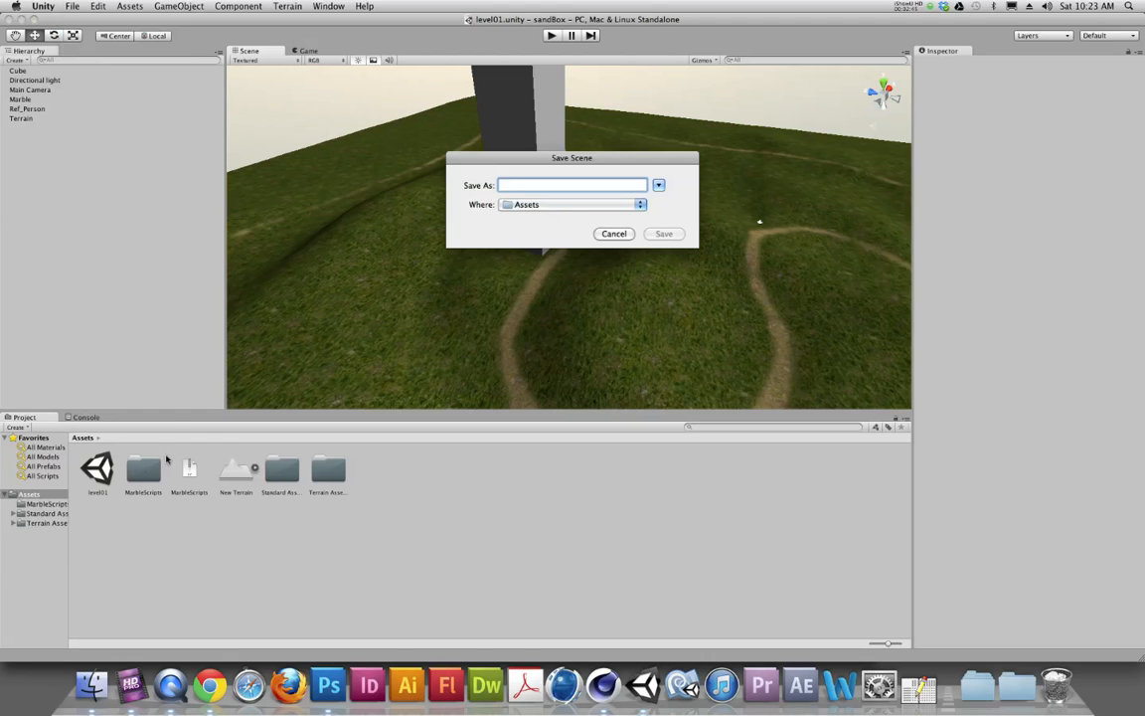
pyautogui.write('Loading')
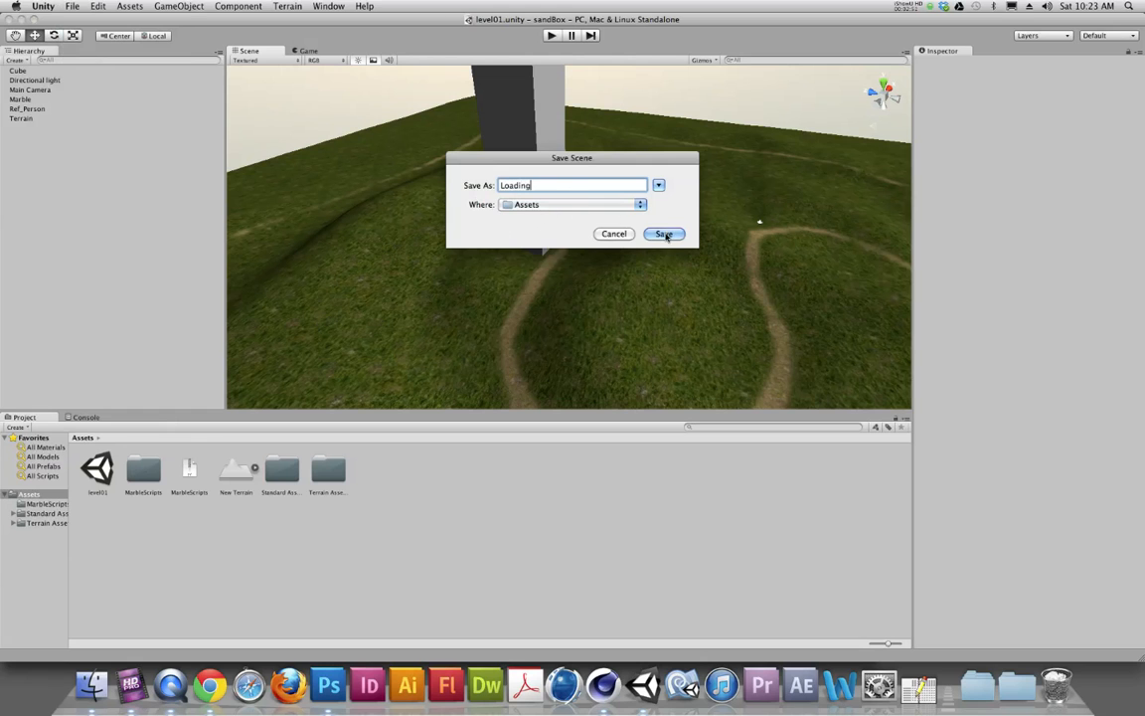
pyautogui.click(664, 234)
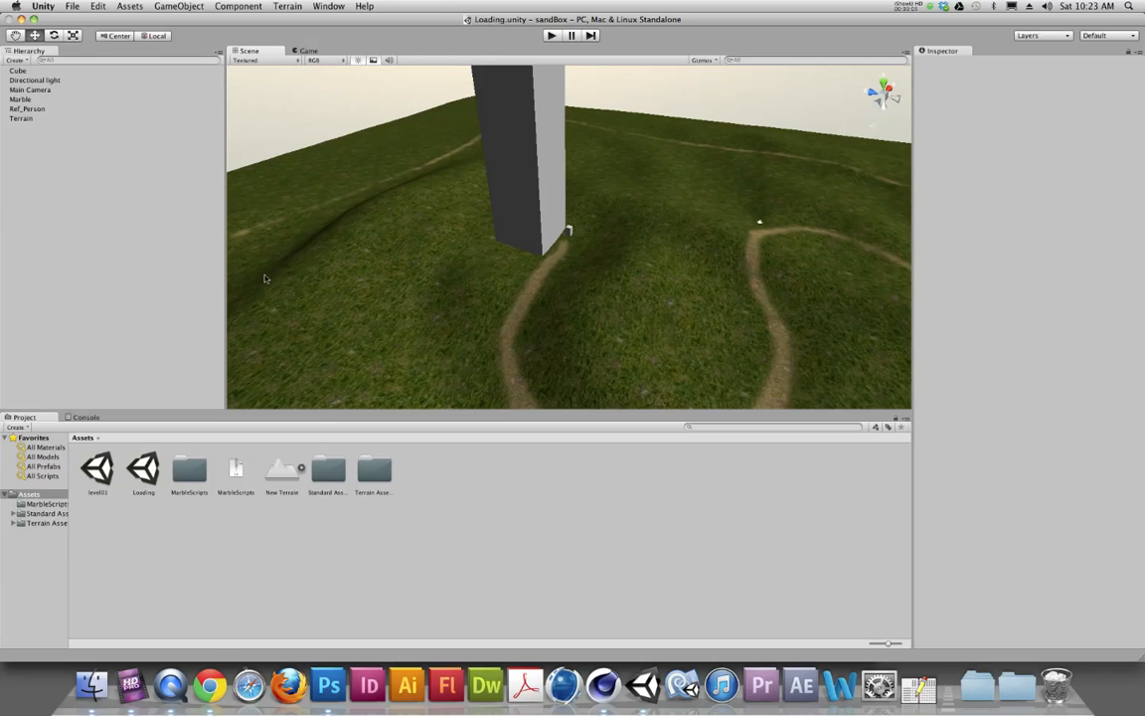
# Shrink the Unity window to uncover the desktop, import the desktop's Menu folder into Assets and open the imported folder.
pyautogui.moveTo(1141, 633); pyautogui.dragTo(1056, 646)
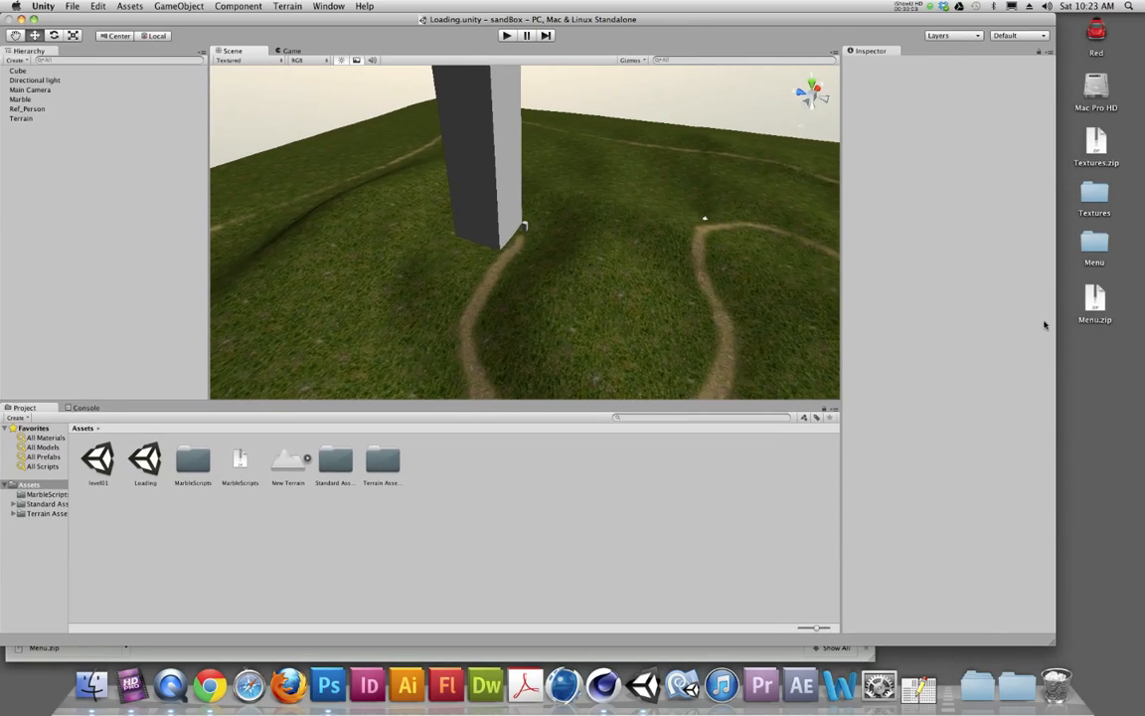
pyautogui.click(30, 485)
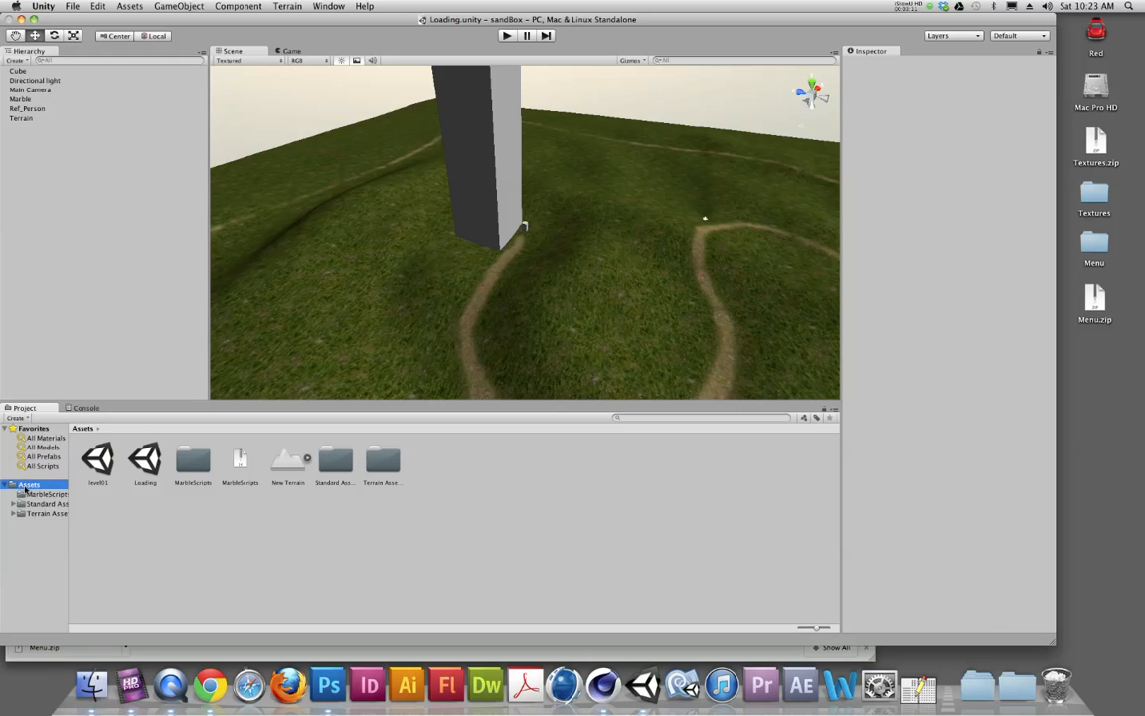
pyautogui.moveTo(1095, 244); pyautogui.dragTo(484, 497)
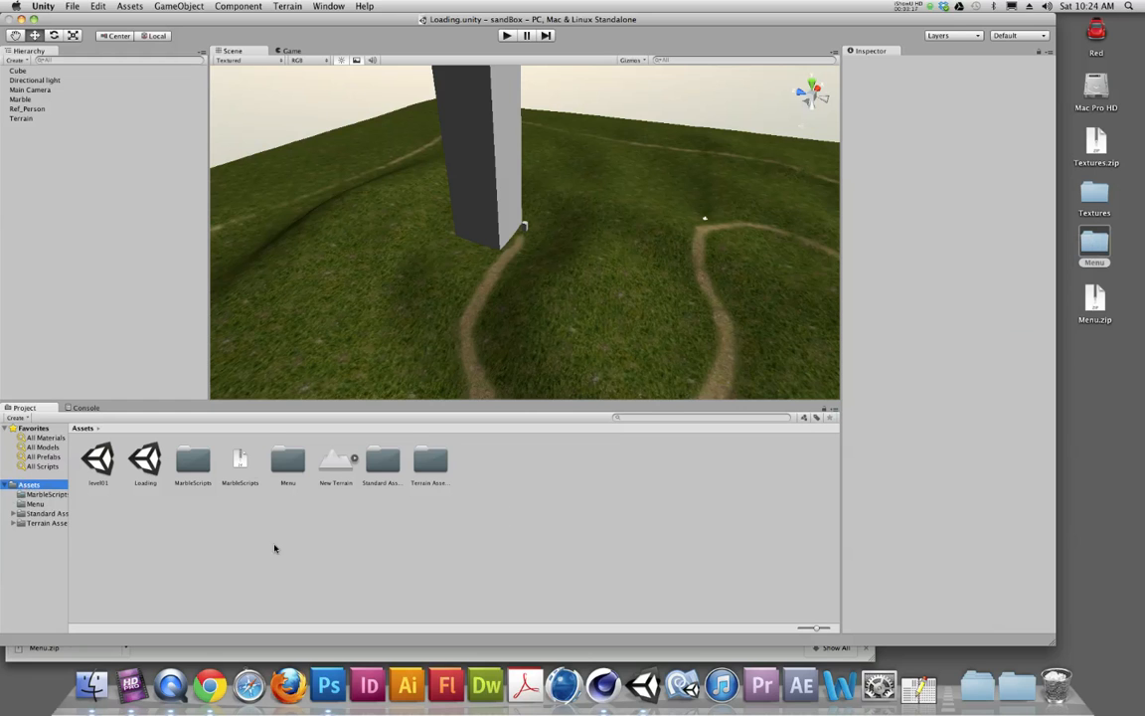
pyautogui.doubleClick(283, 460)
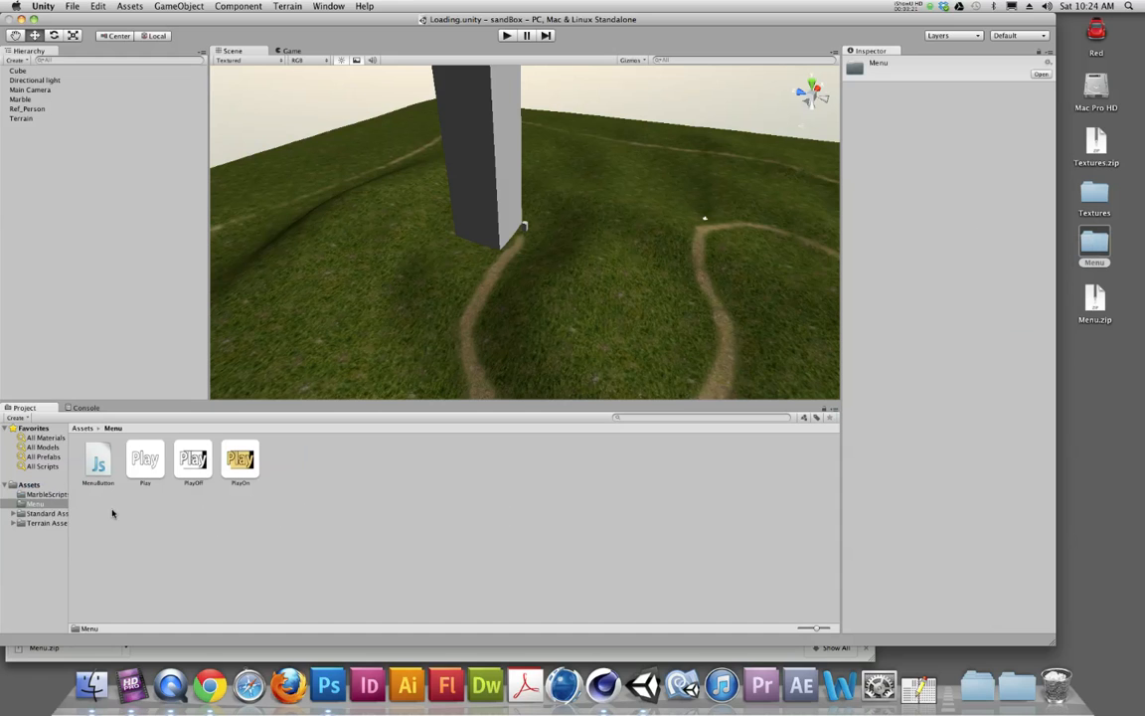
# Examine the imported Play texture's settings and compare it with the original Play.psd in the desktop Menu folder.
pyautogui.click(149, 468)
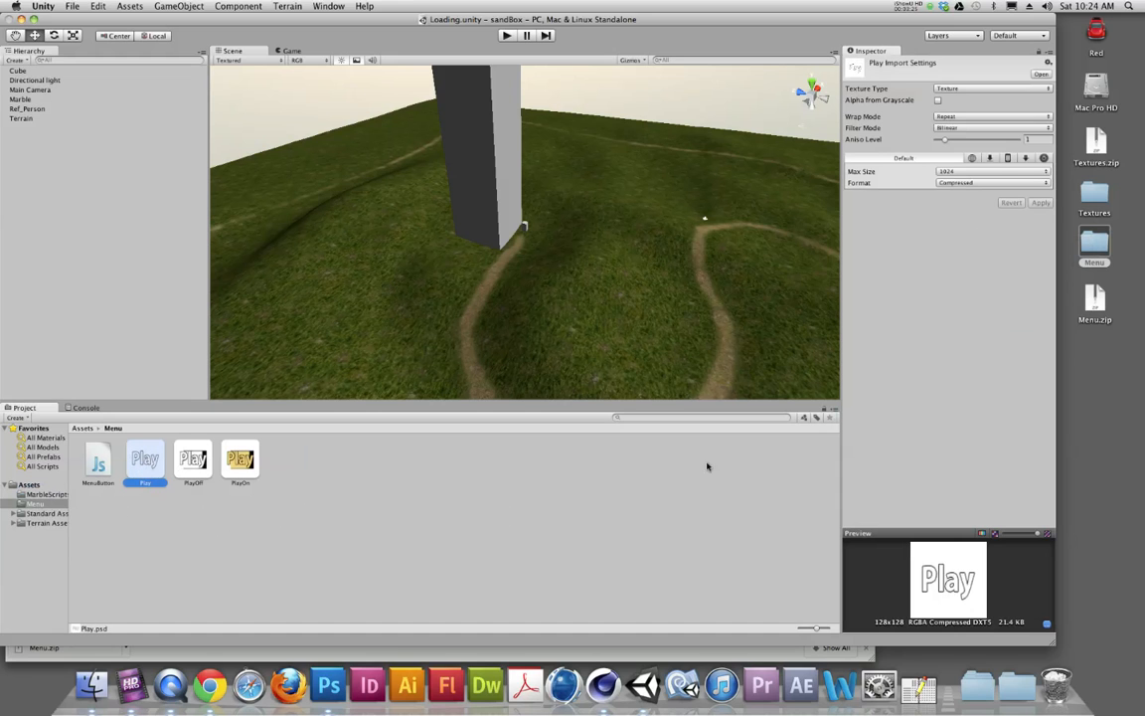
pyautogui.doubleClick(1095, 243)
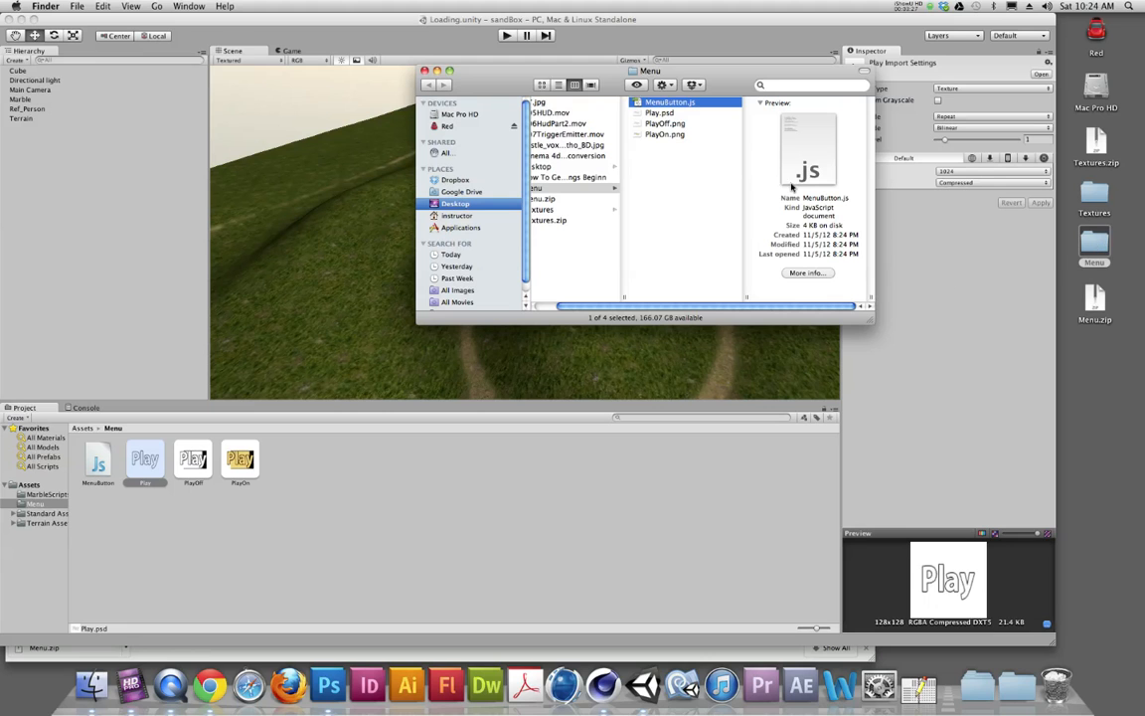
pyautogui.click(671, 114)
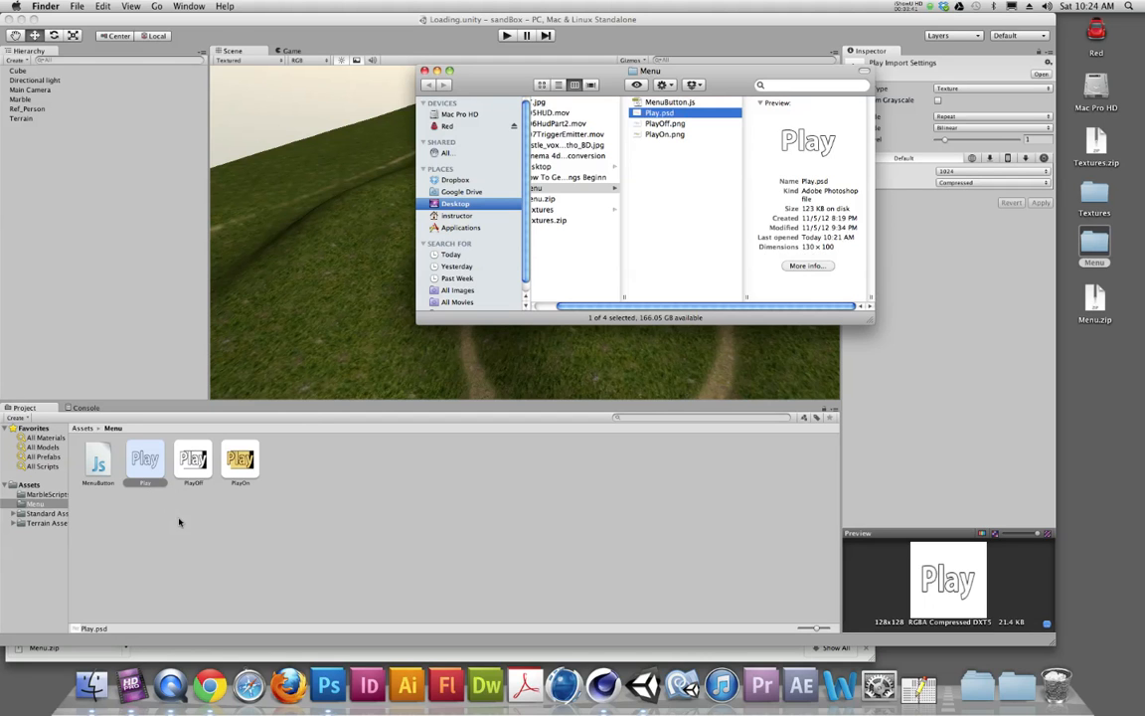
pyautogui.click(151, 473)
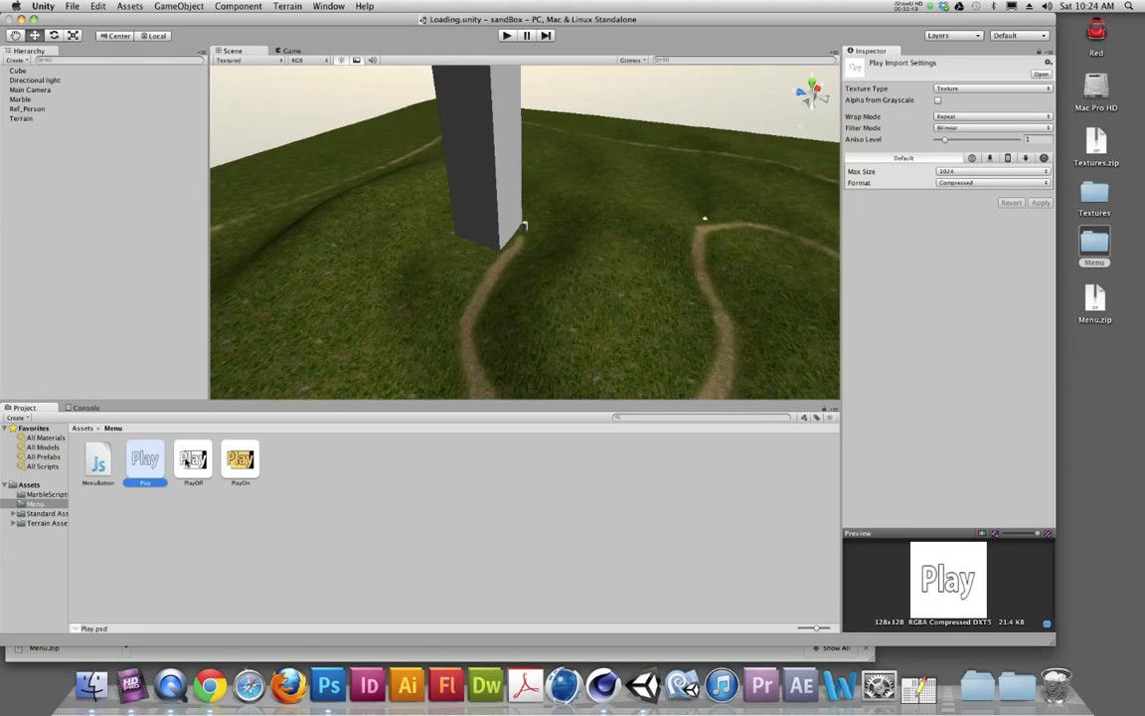
# Create a GUI Texture object in the Loading scene from the PlayOff image.
pyautogui.click(192, 462)
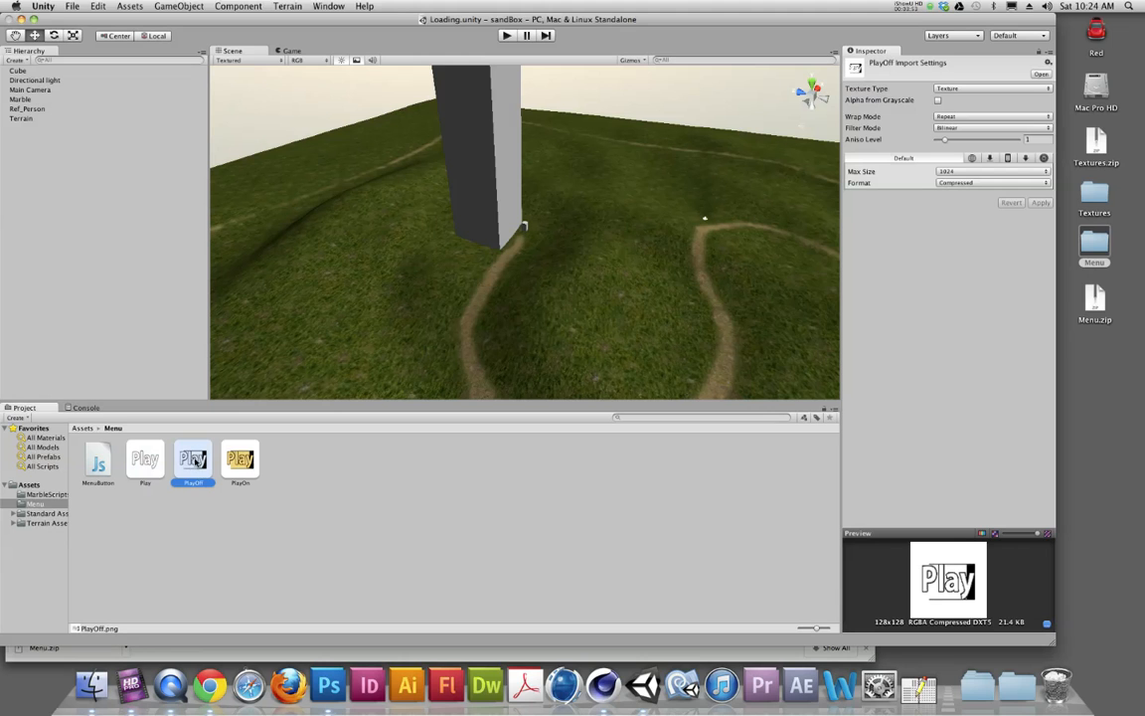
pyautogui.click(162, 4)
pyautogui.moveTo(166, 32)
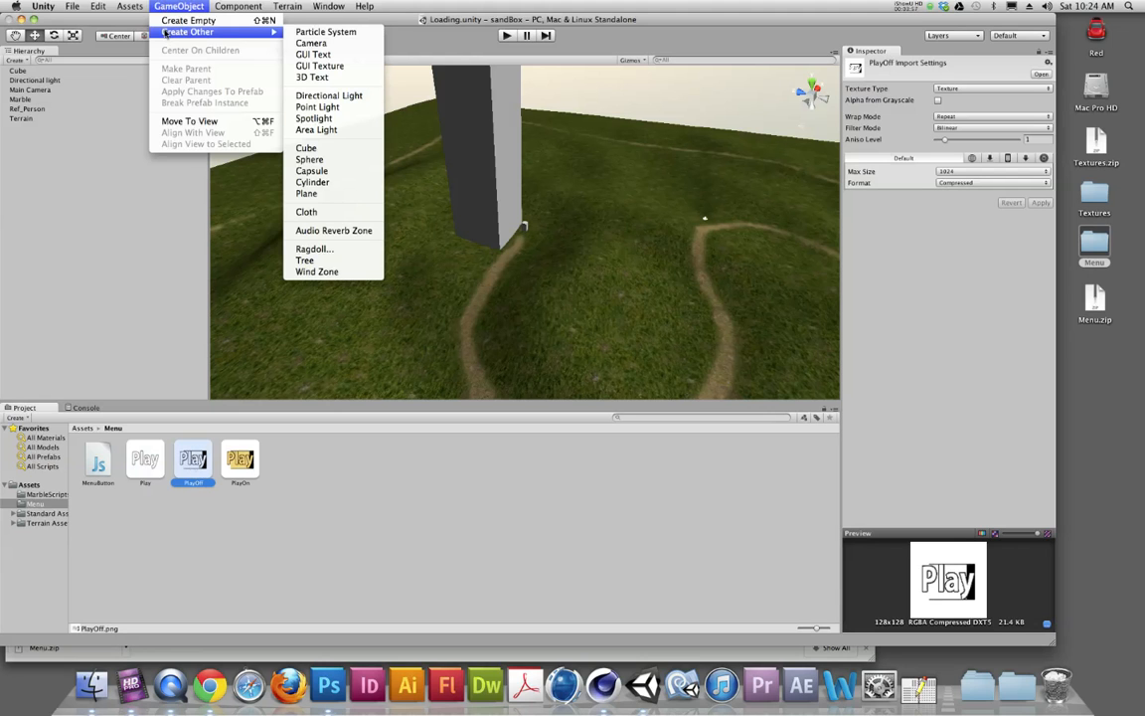
pyautogui.click(338, 66)
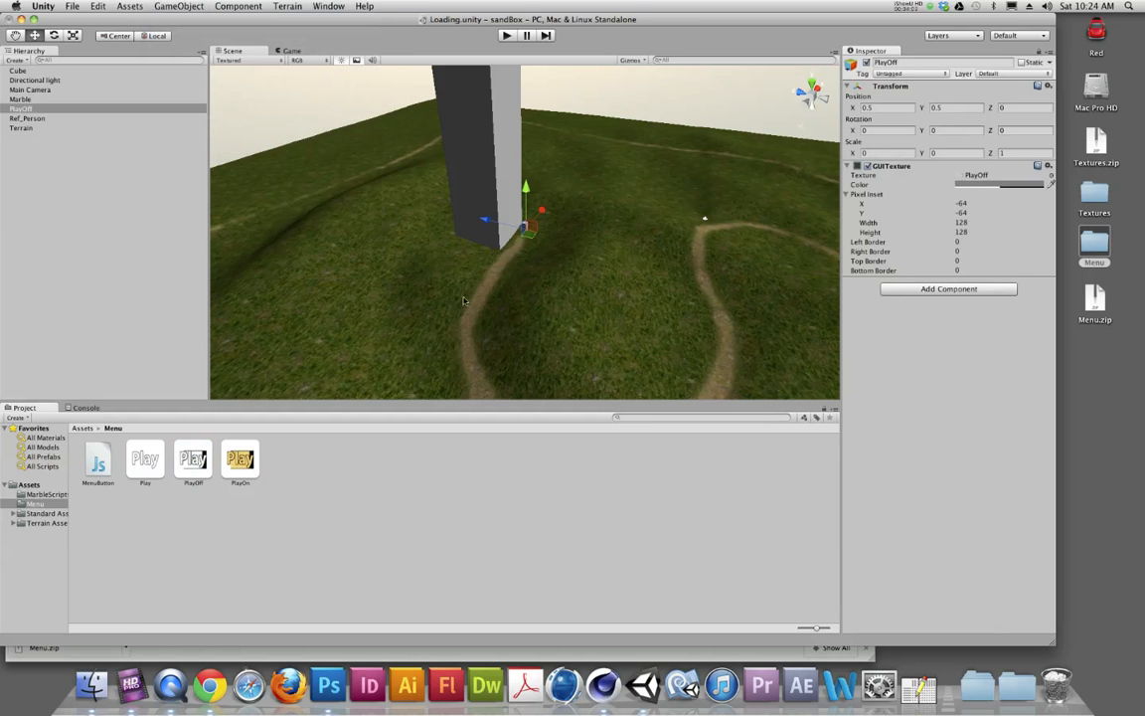
# Play-test the Loading scene to view the Play graphic, and review the PlayOff image and the GameObject creation options.
pyautogui.click(506, 35)
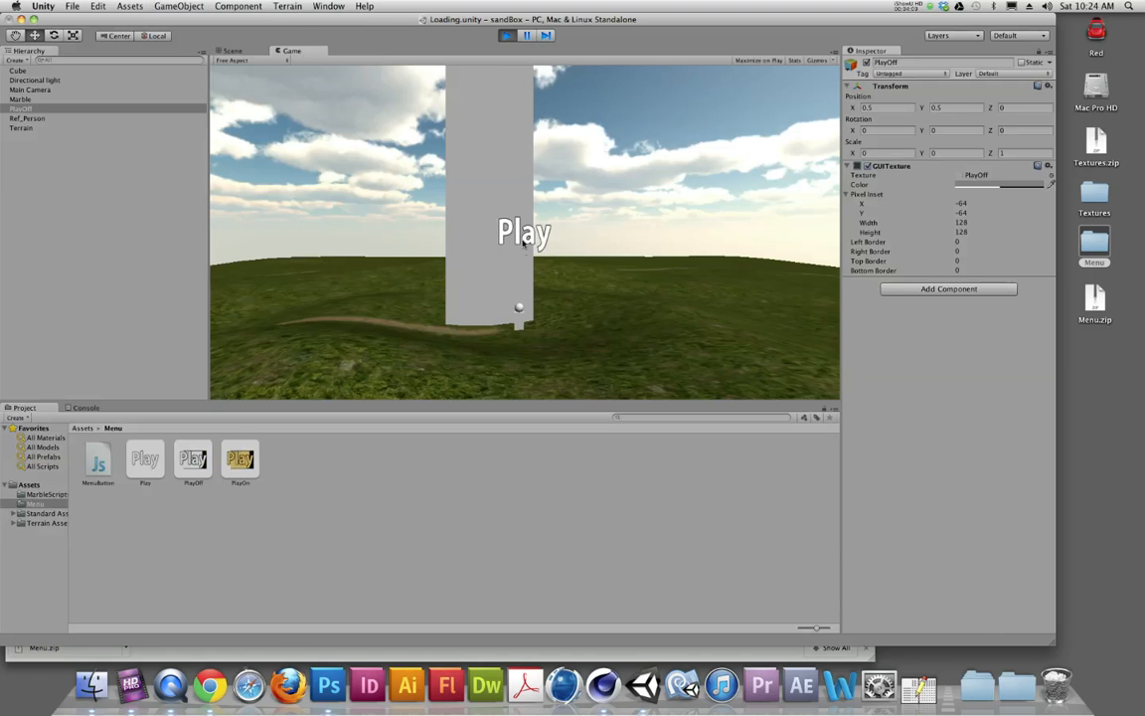
pyautogui.click(506, 34)
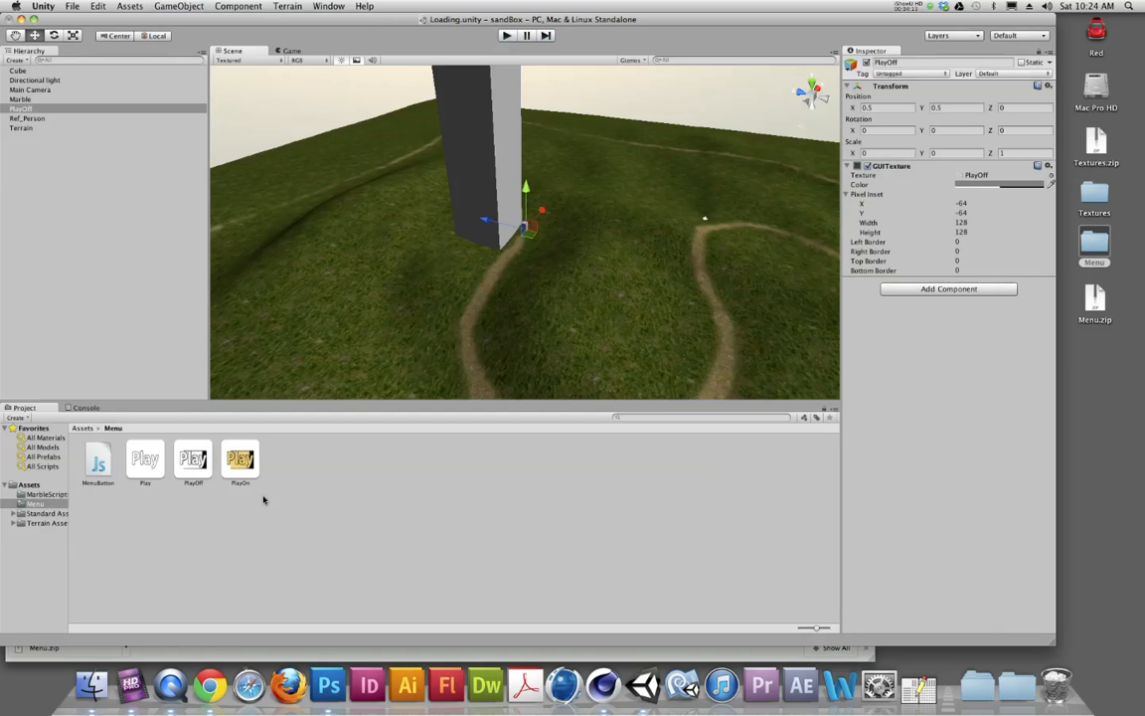
pyautogui.click(194, 457)
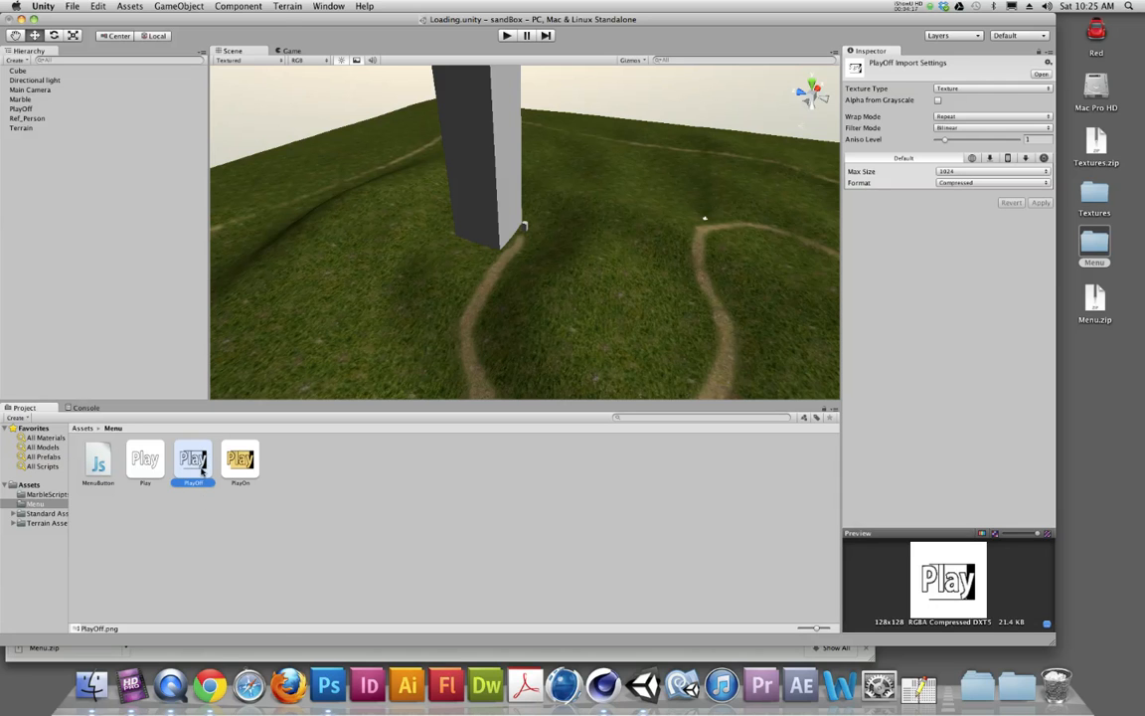
pyautogui.click(177, 6)
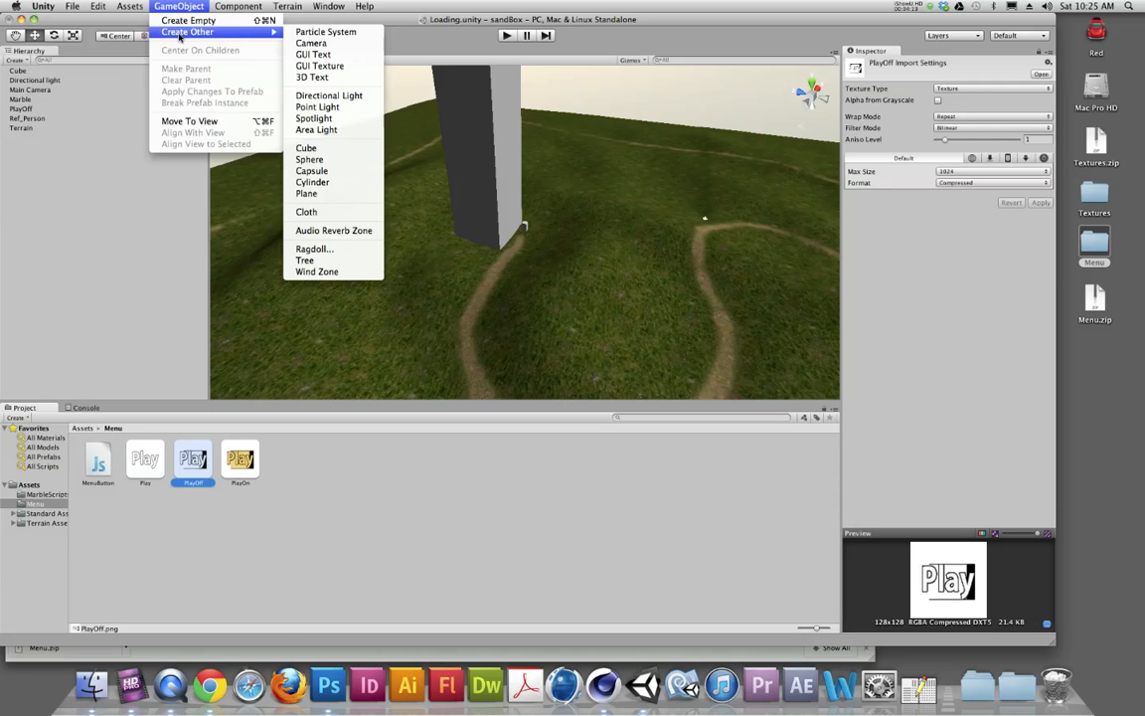
pyautogui.click(179, 6)
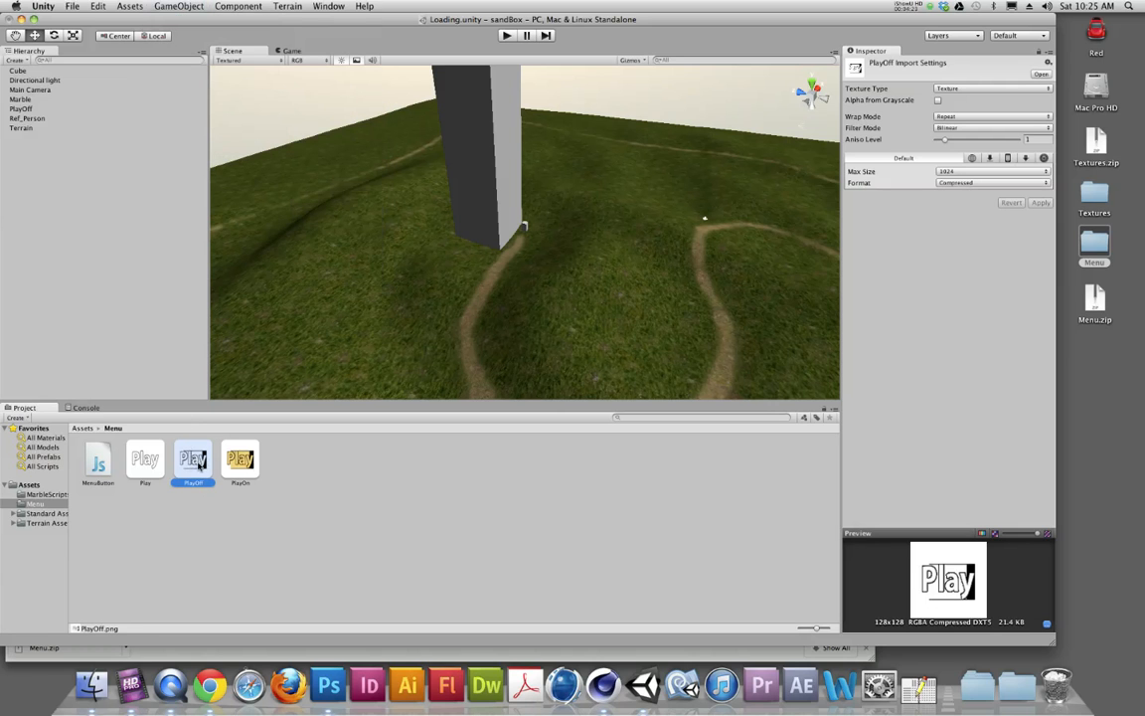
# Inspect the PlayOff object and the Main Camera, play-testing each time to see how the Play graphic overlays the camera view.
pyautogui.click(27, 109)
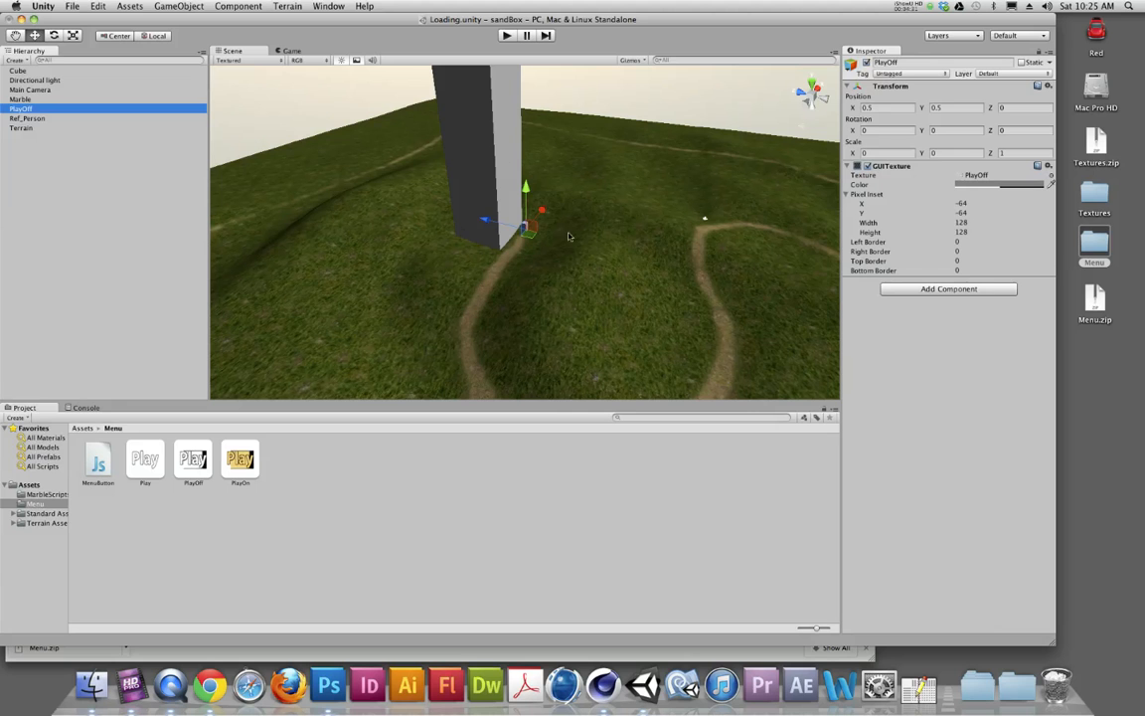
pyautogui.press('super+p')
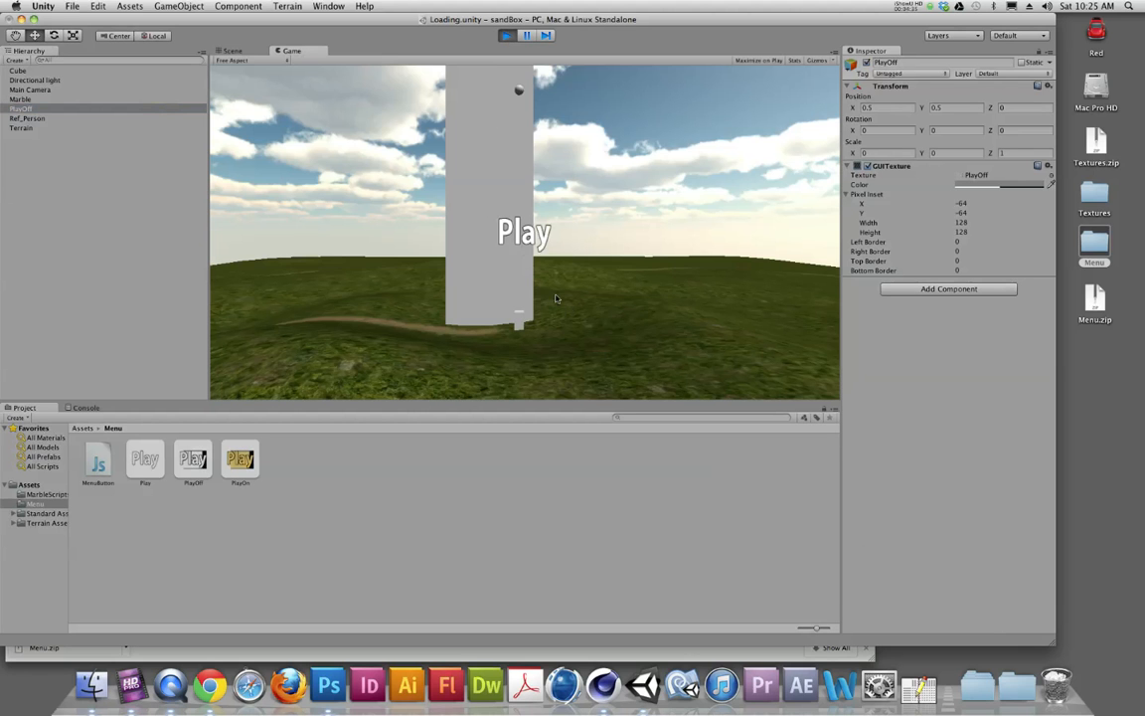
pyautogui.press('super+p')
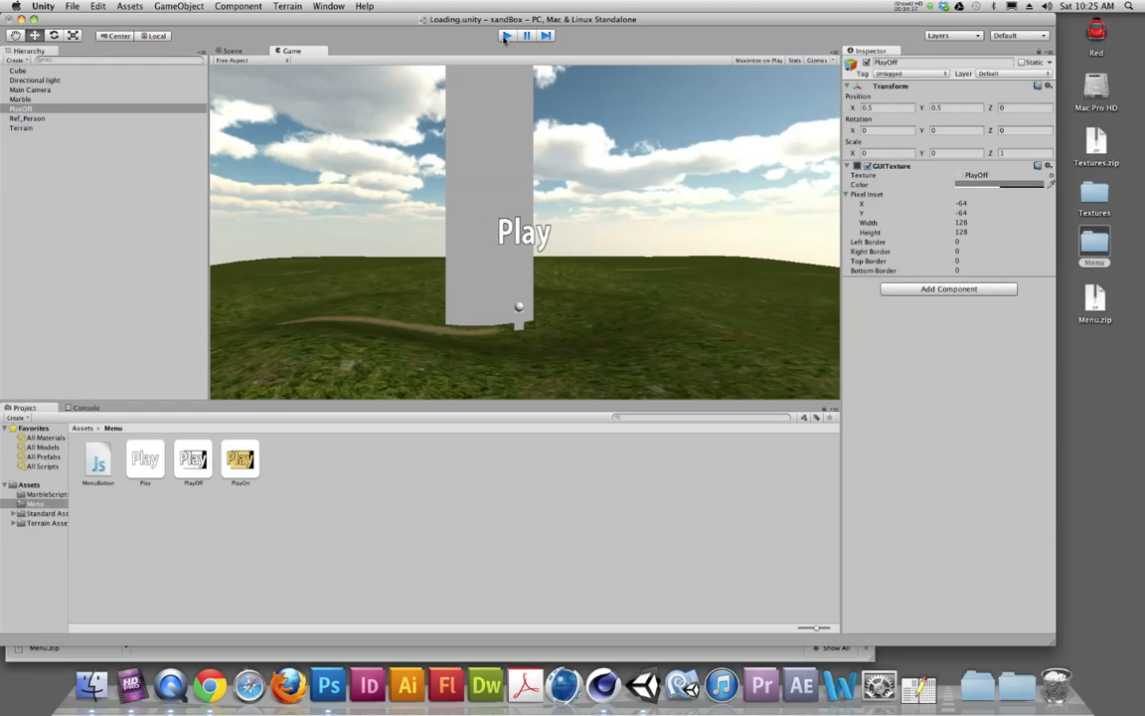
pyautogui.click(30, 89)
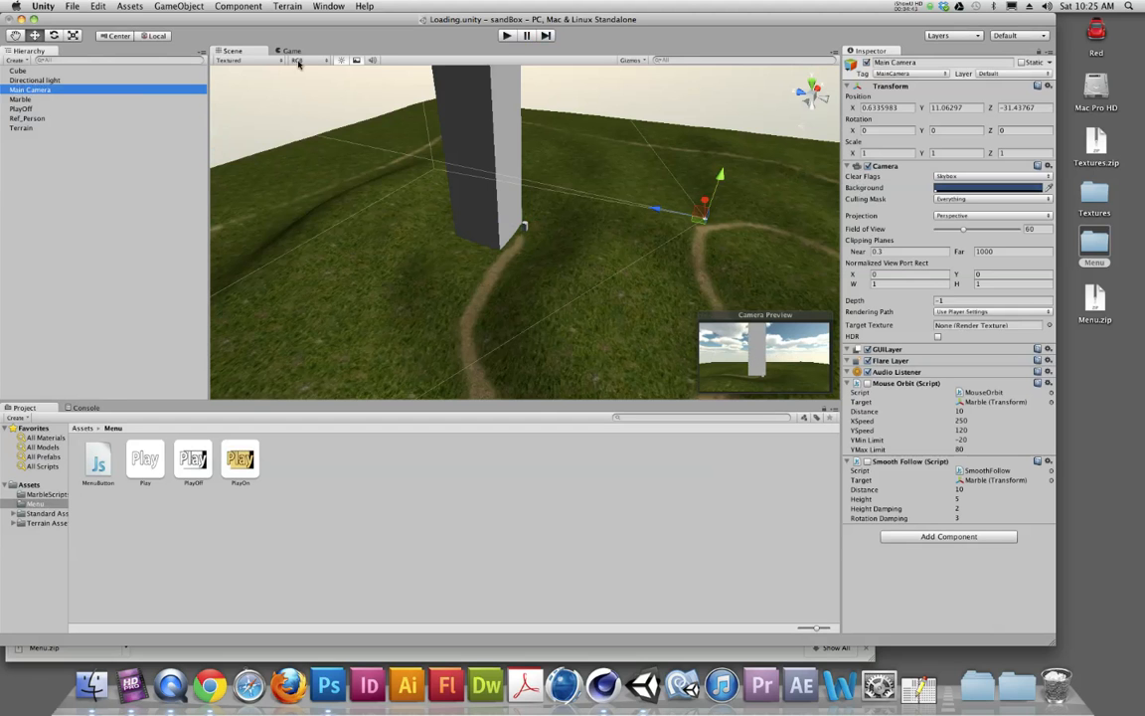
pyautogui.click(506, 35)
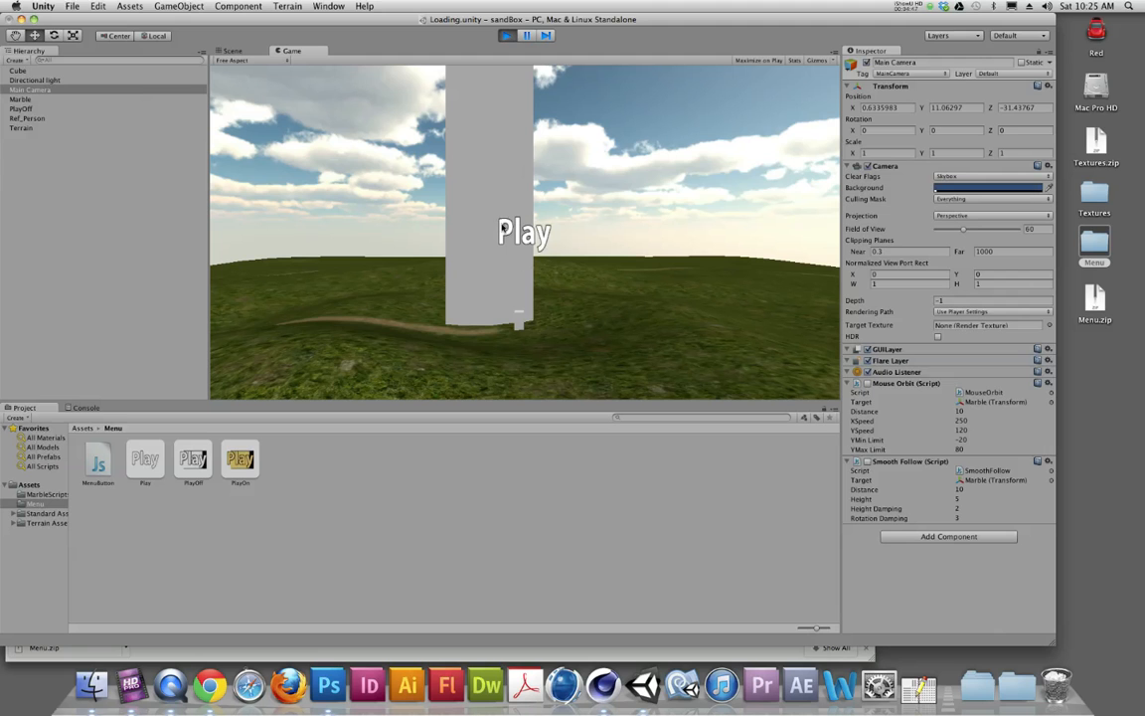
pyautogui.click(508, 36)
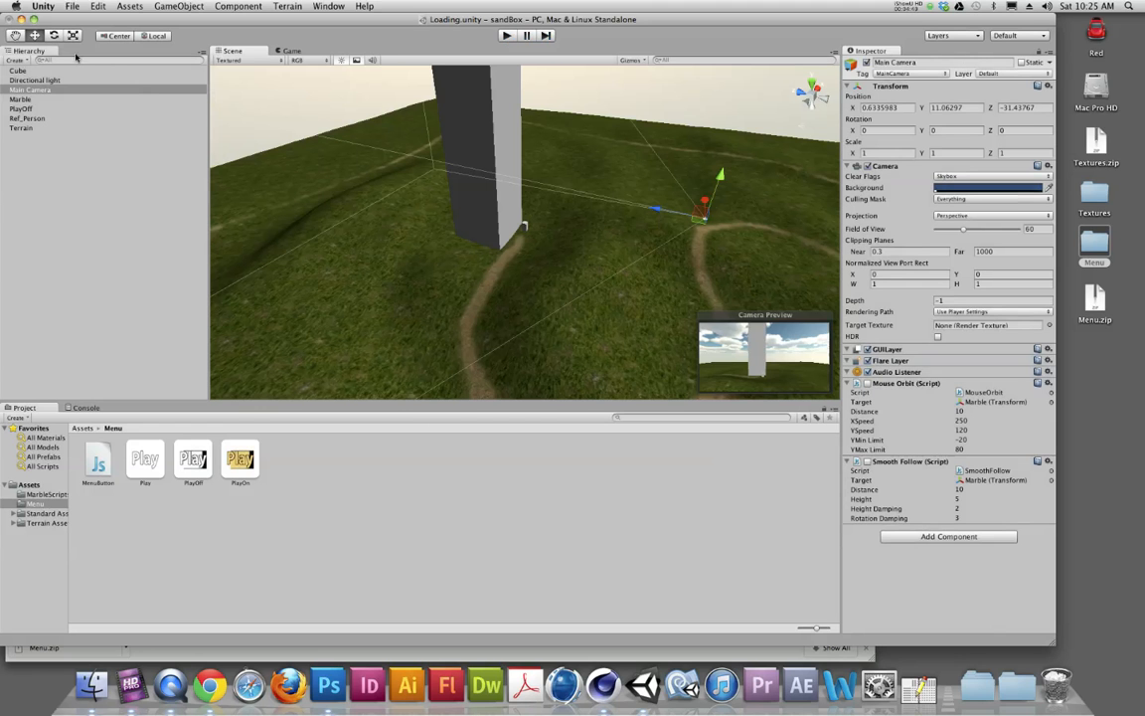
# Try PlayOff's pixel inset at X -71.26 and Y -115.7, and play-test the scene.
pyautogui.click(31, 109)
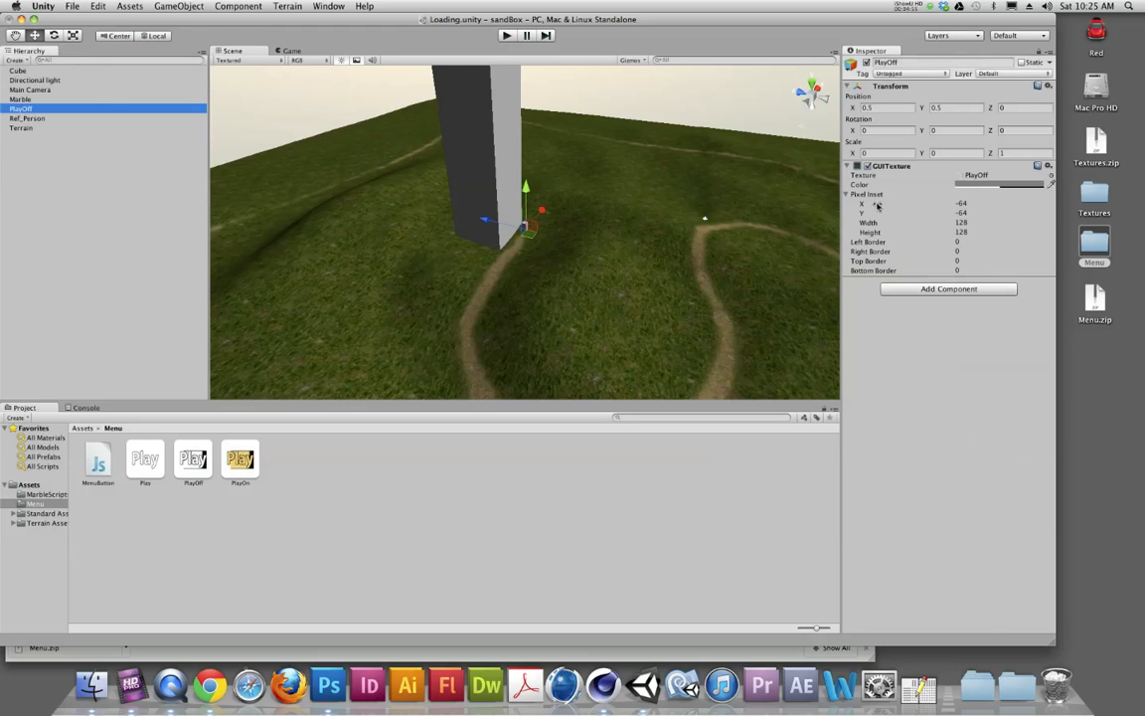
pyautogui.moveTo(864, 205); pyautogui.dragTo(736, 213)
pyautogui.moveTo(863, 214); pyautogui.dragTo(660, 196)
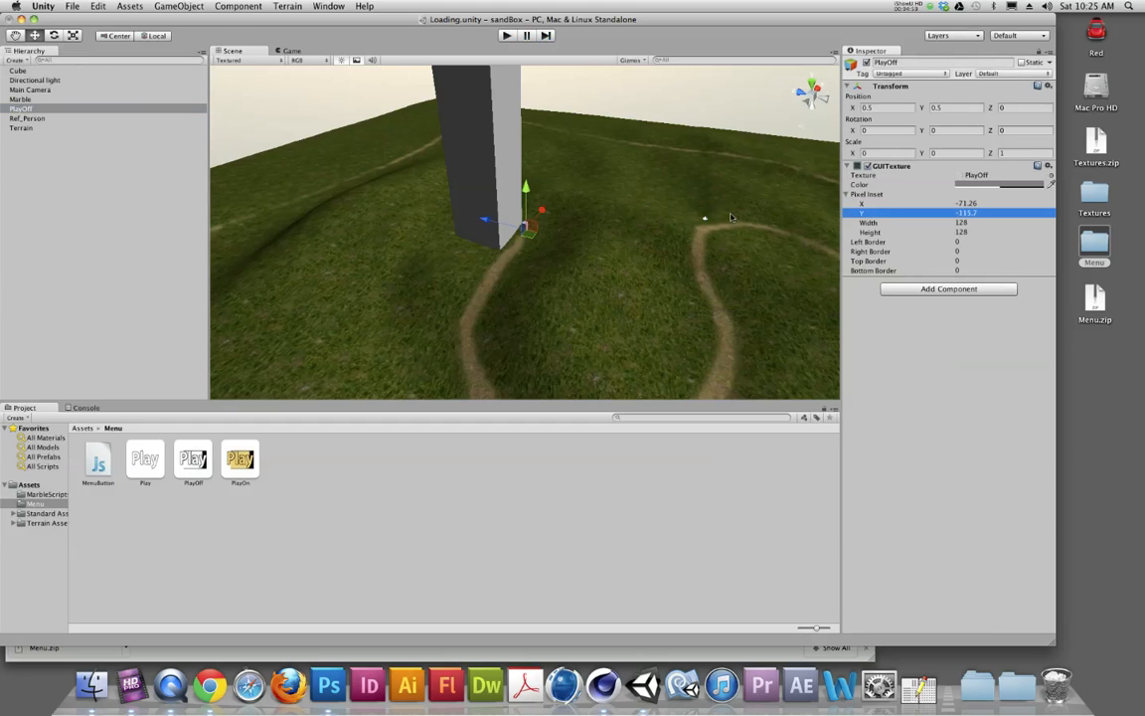
pyautogui.click(506, 35)
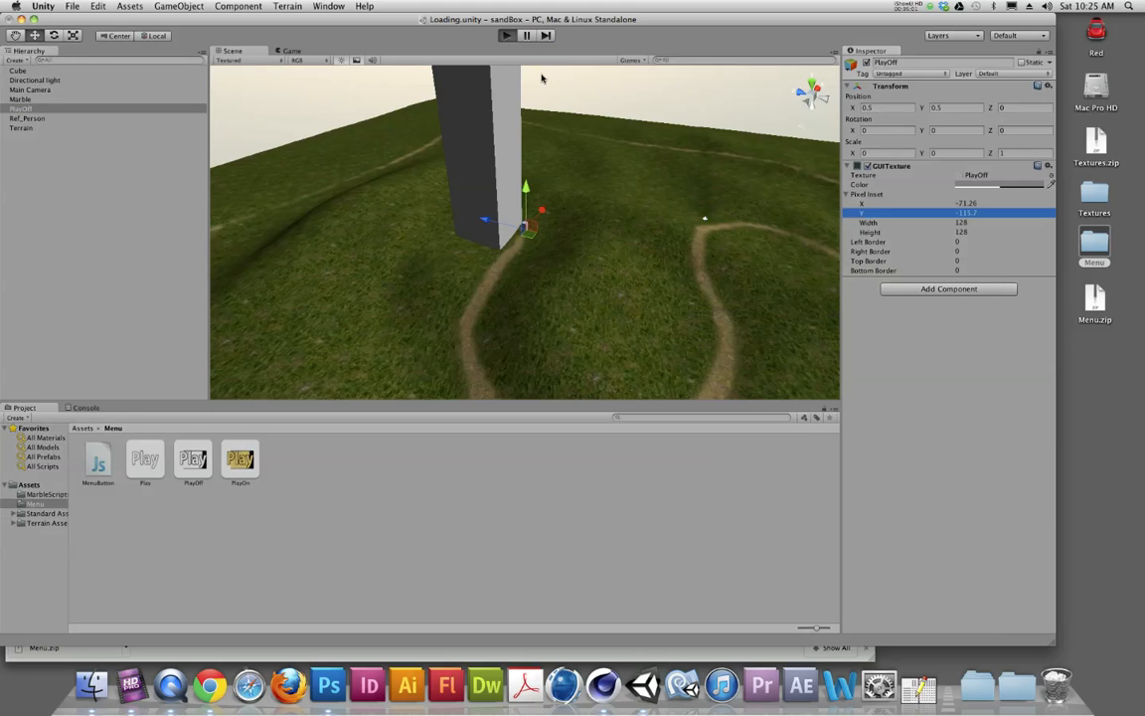
pyautogui.click(505, 36)
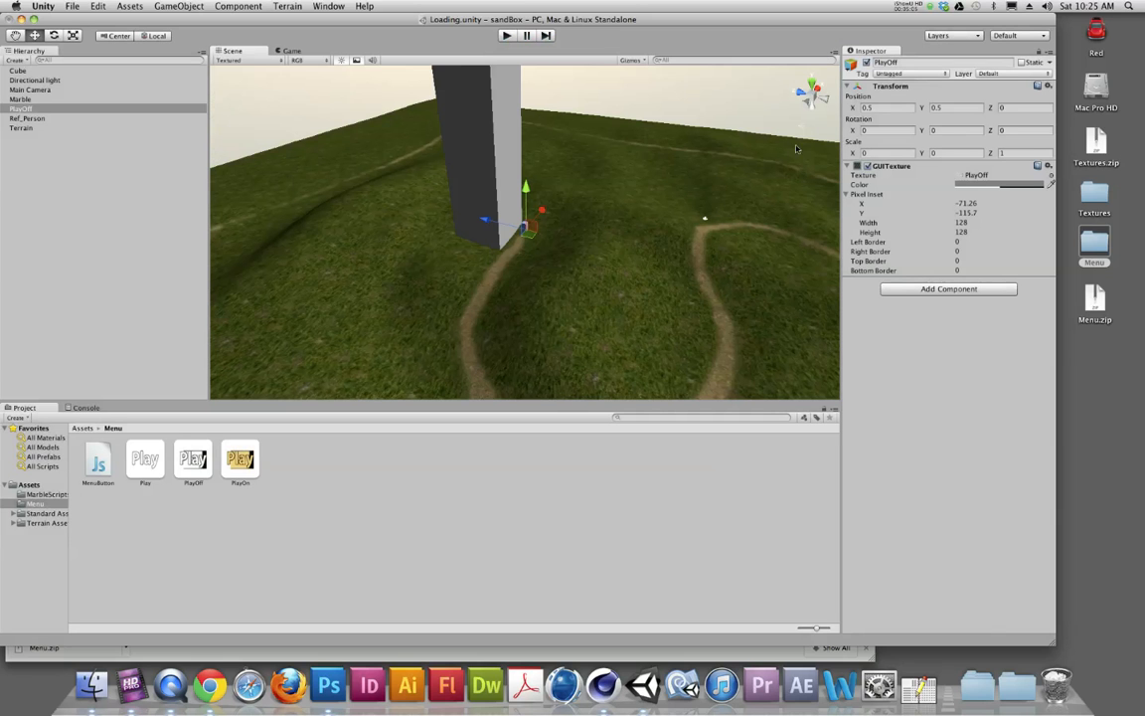
# Set PlayOff's pixel inset X and Y both to -64 and play-test the scene.
pyautogui.click(964, 202)
pyautogui.write('-64')
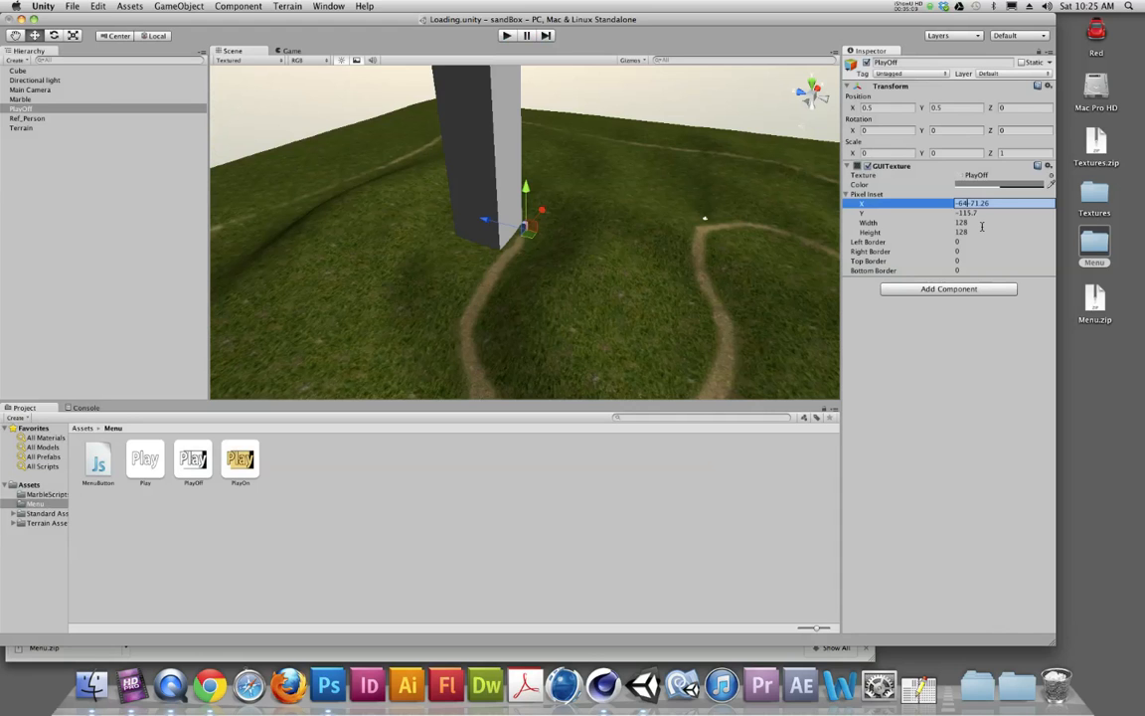
pyautogui.press('Tab')
pyautogui.write('-6')
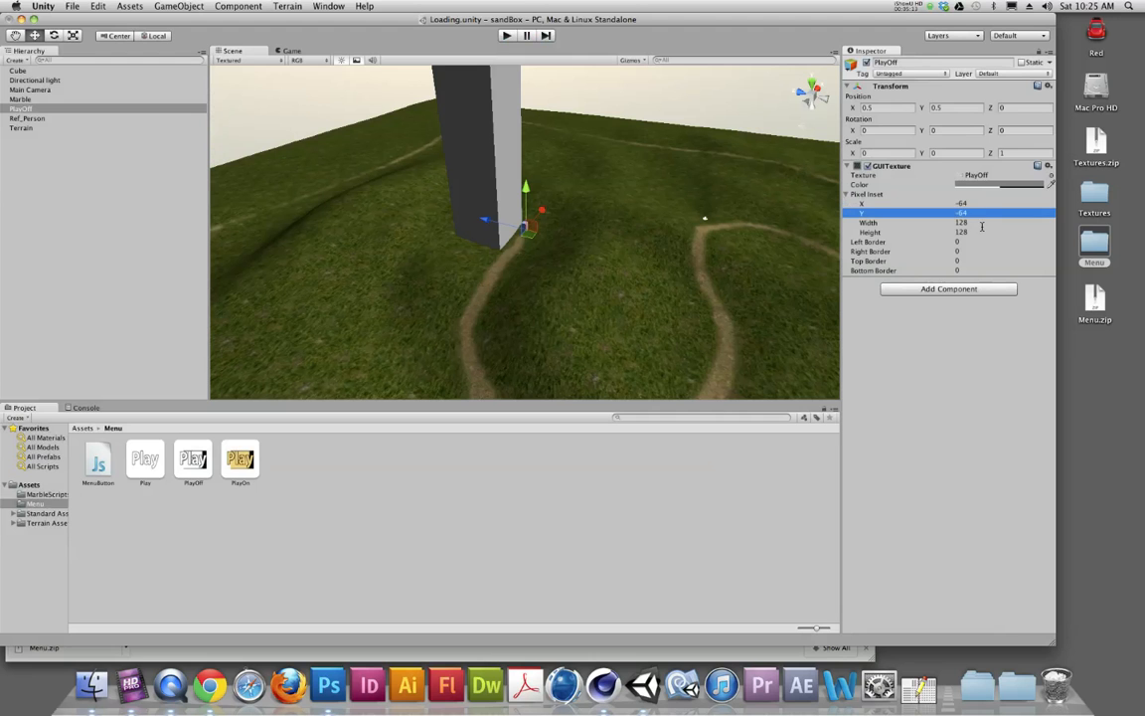
pyautogui.click(506, 35)
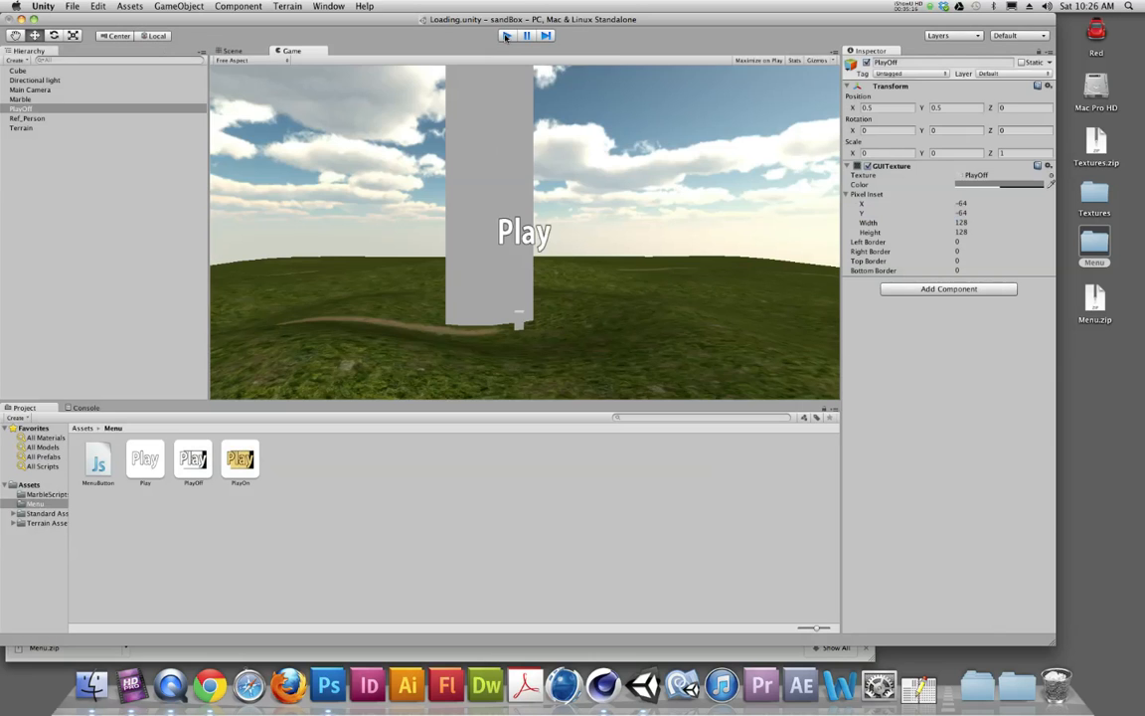
pyautogui.click(506, 35)
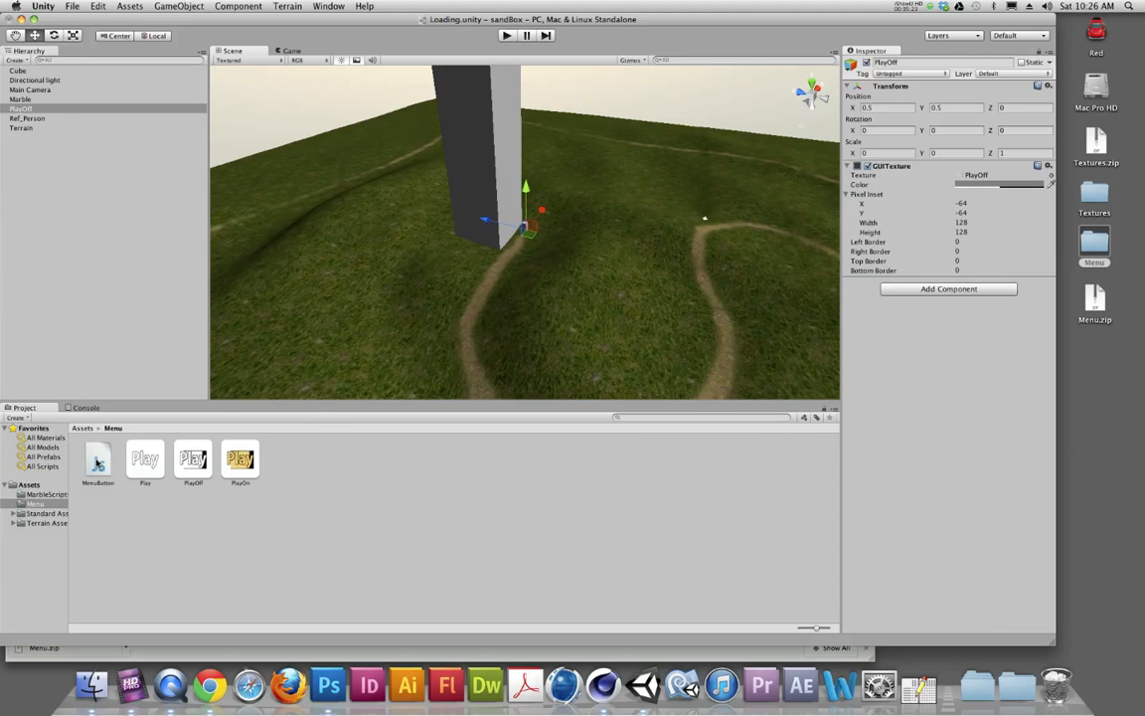
# Attach the MenuButton script to the PlayOff object, with PlayOff as its Normal Texture and PlayOn as its Roll Over Texture.
pyautogui.moveTo(97, 461); pyautogui.dragTo(18, 112)
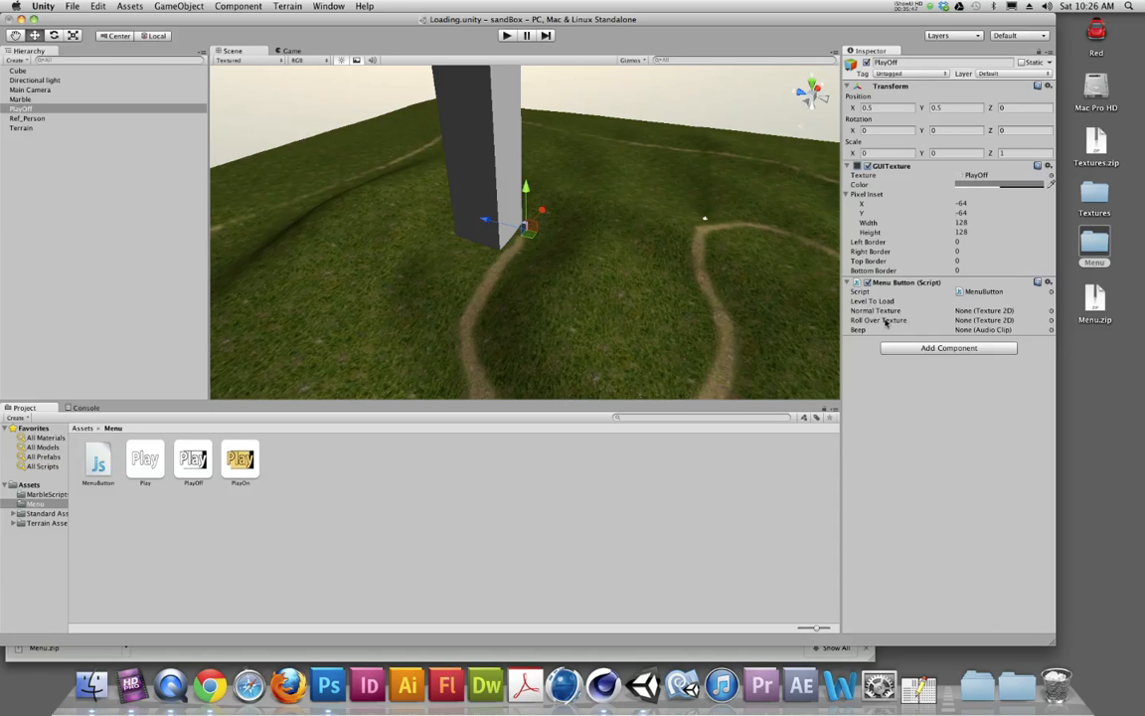
pyautogui.moveTo(193, 459); pyautogui.dragTo(968, 316)
pyautogui.moveTo(240, 459); pyautogui.dragTo(965, 325)
# Play-test the Play button's rollover and check the script's empty Level To Load setting.
pyautogui.click(506, 34)
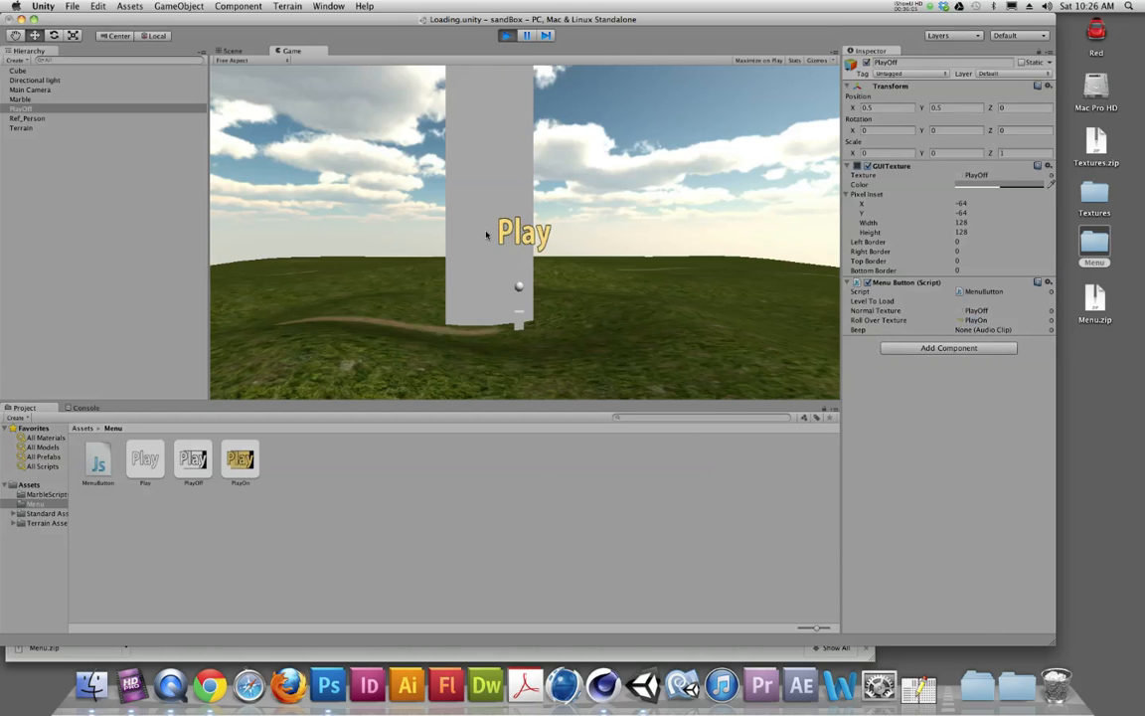
pyautogui.click(507, 35)
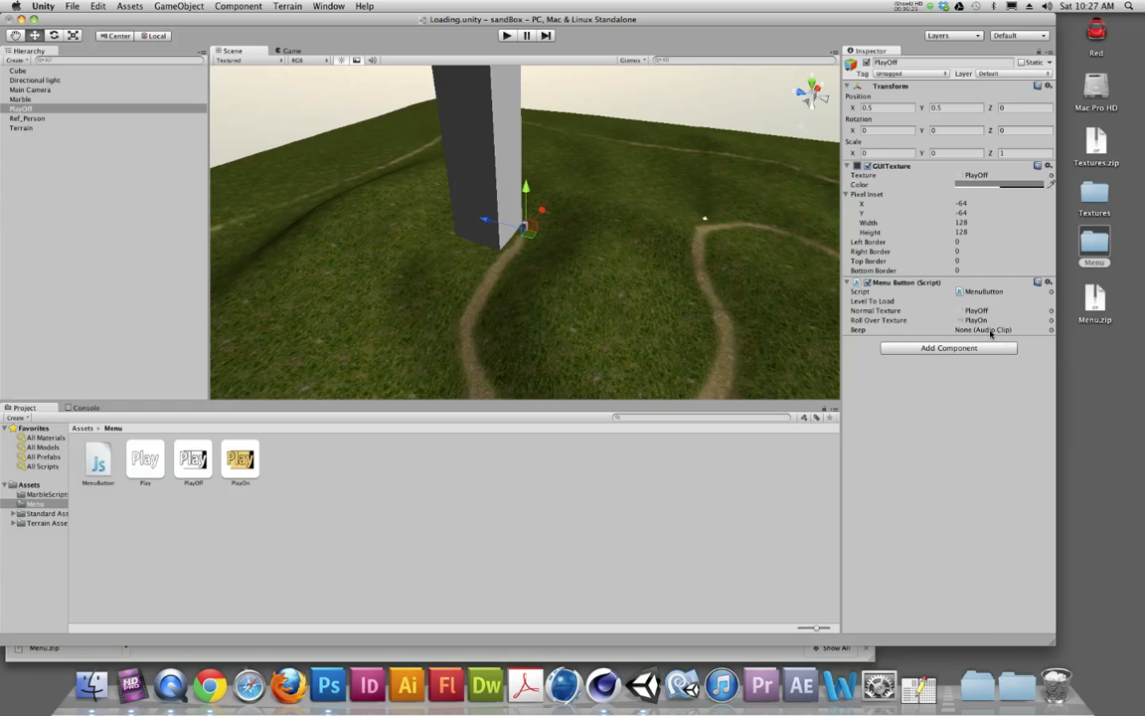
pyautogui.click(883, 301)
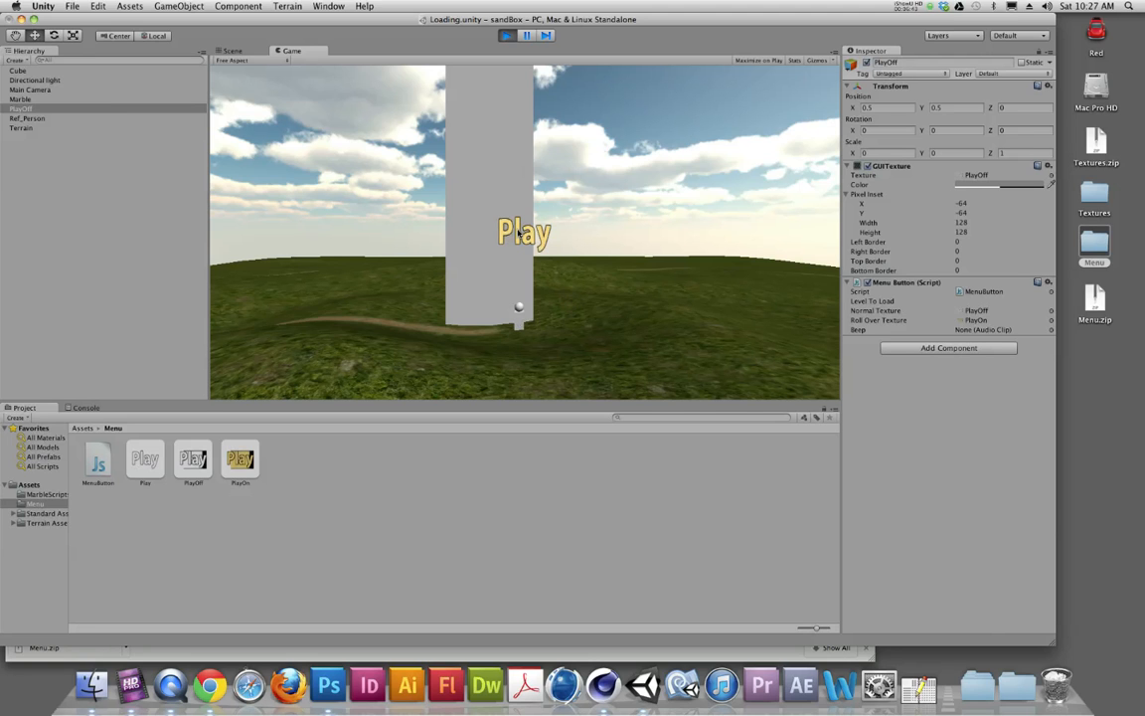
pyautogui.click(507, 36)
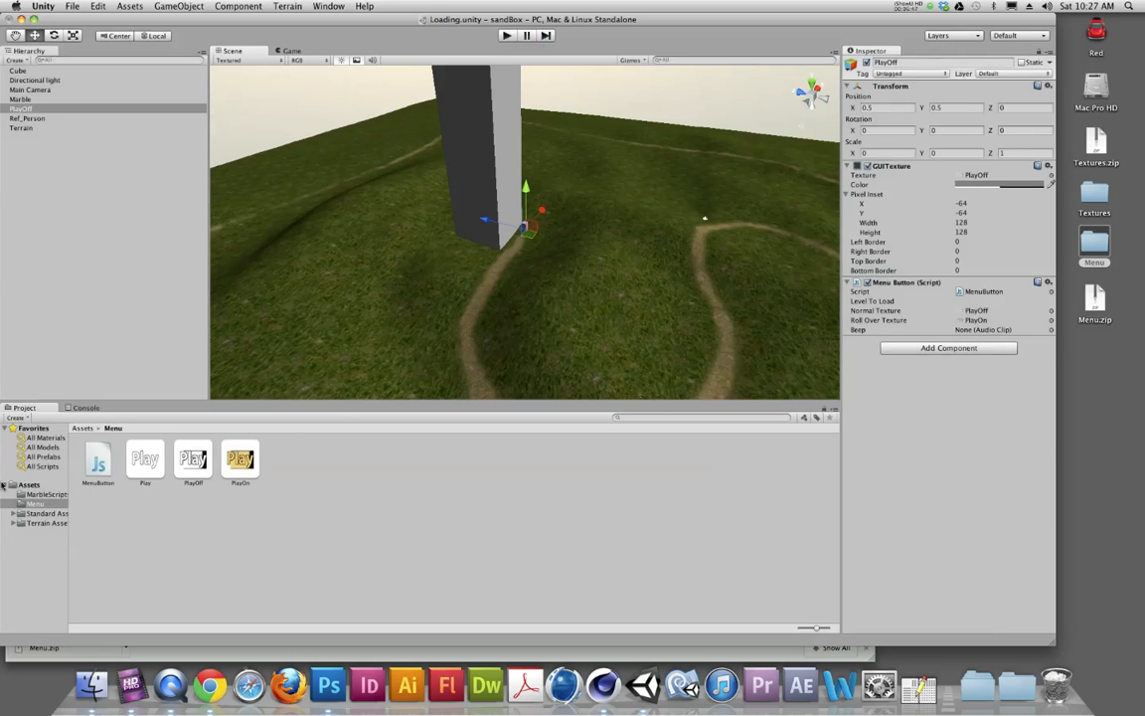
# Set the Menu Button script's Level To Load to level01, matching the scene name in Assets, and play-test the scene.
pyautogui.click(18, 485)
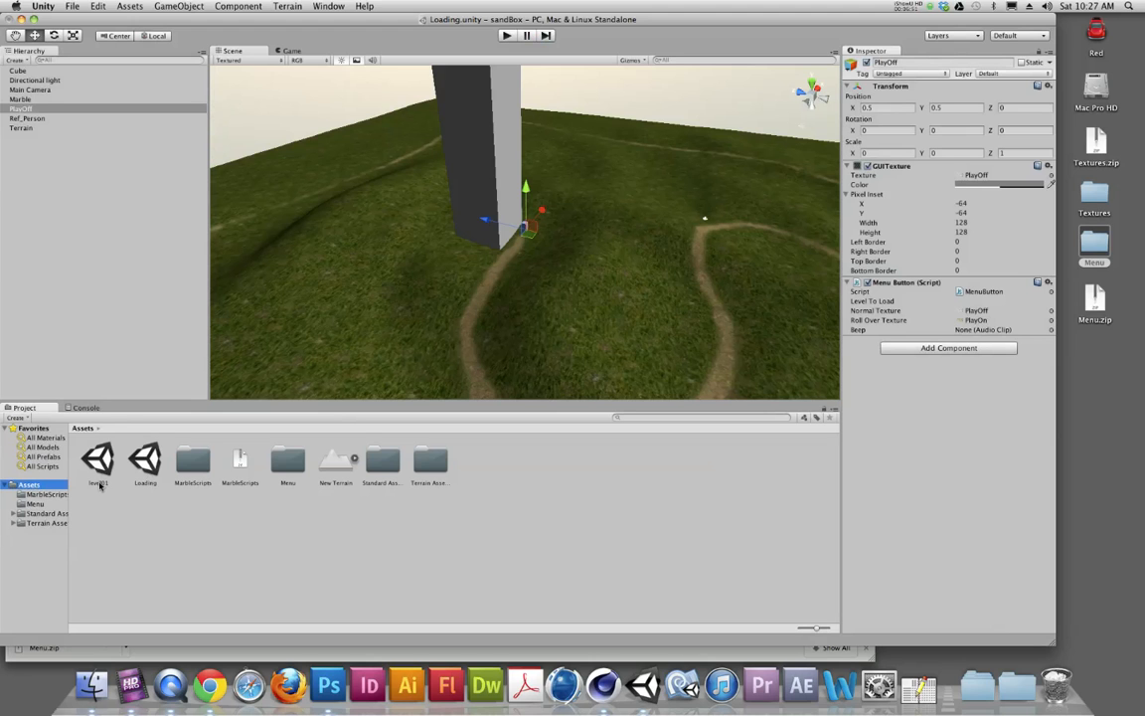
pyautogui.click(26, 108)
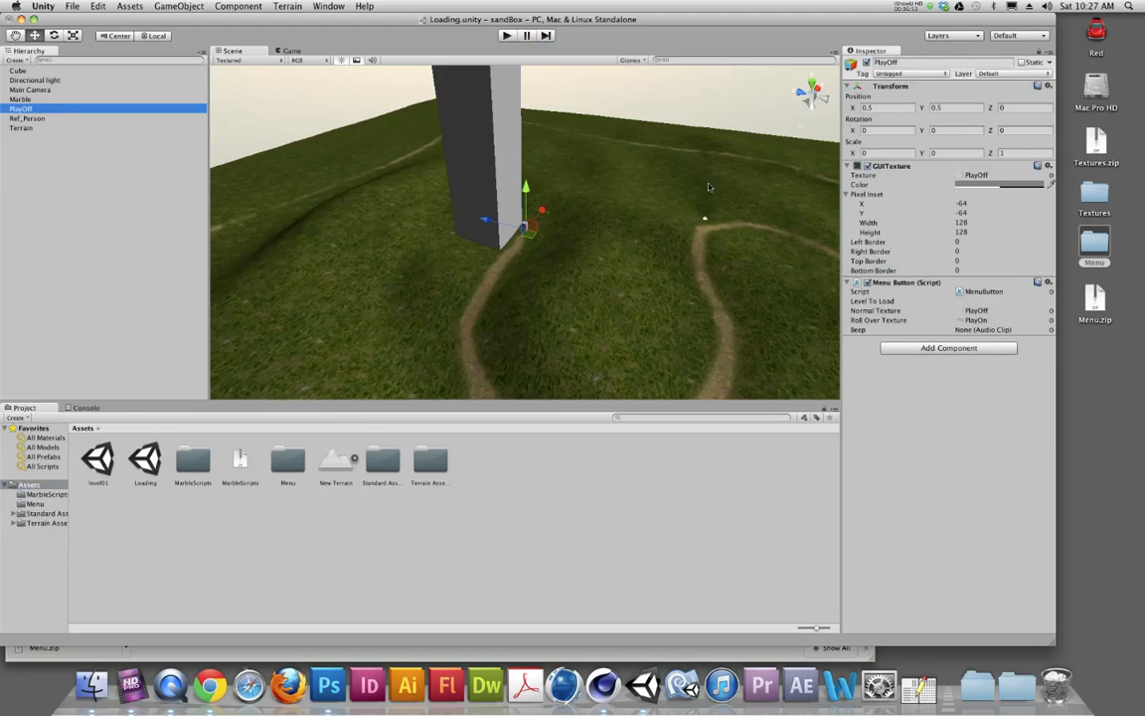
pyautogui.click(967, 302)
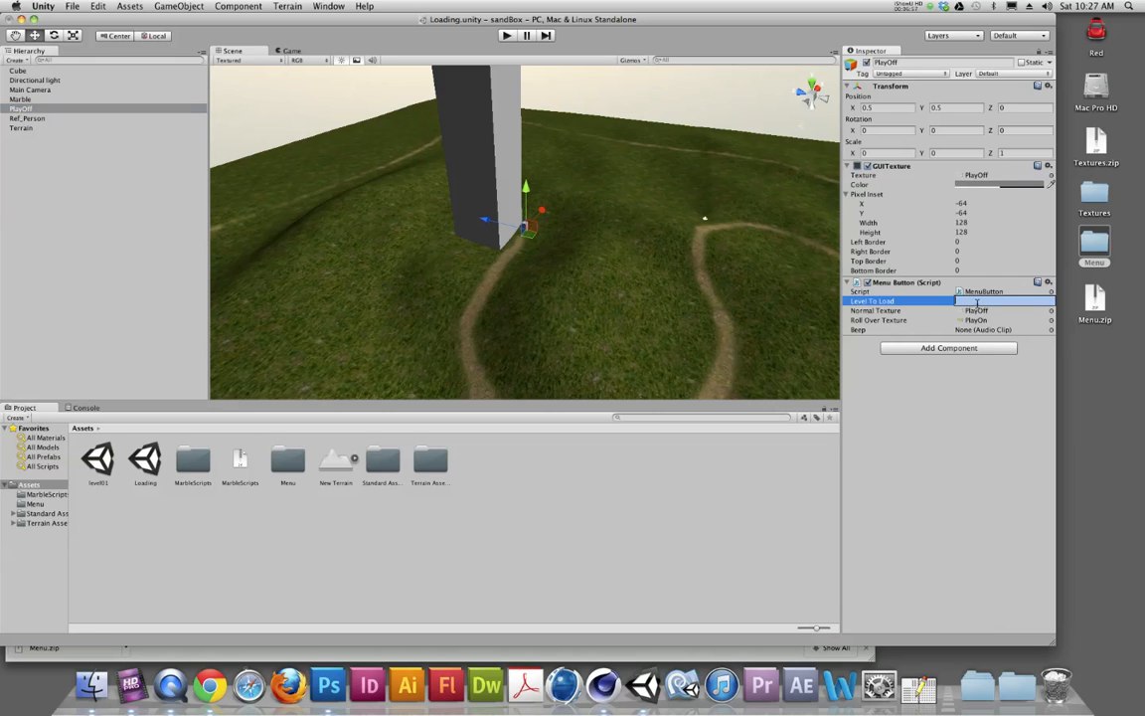
pyautogui.write('level01')
pyautogui.press('Return')
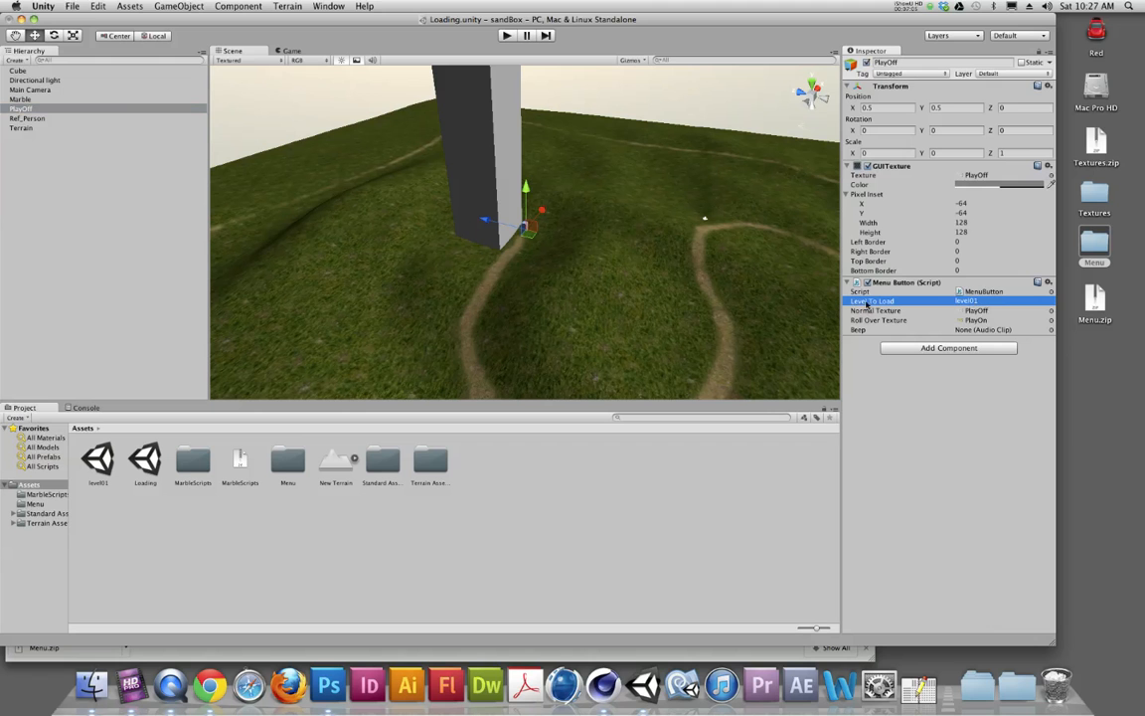
pyautogui.click(506, 35)
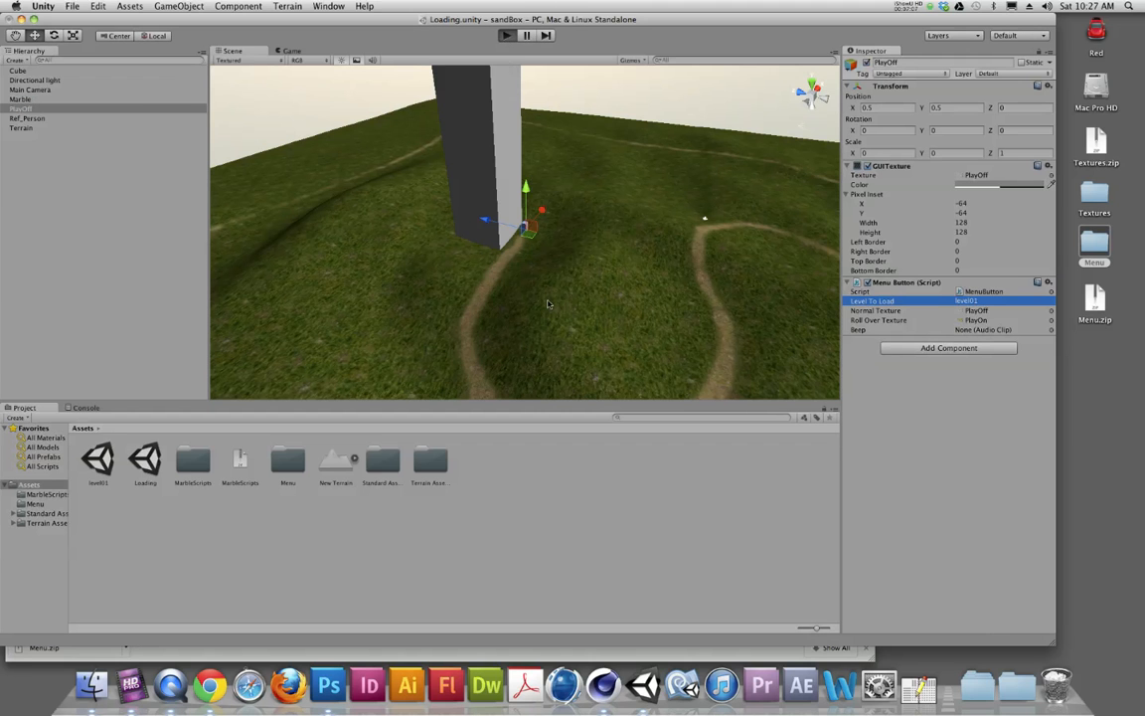
pyautogui.click(506, 34)
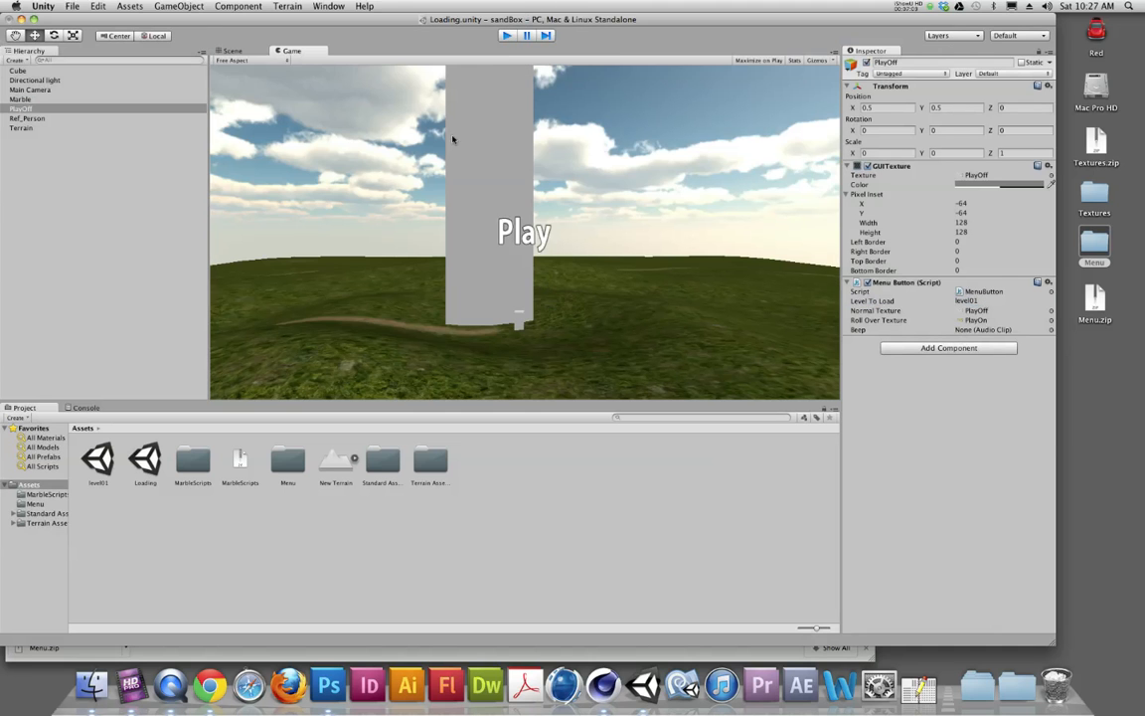
# Open the level01 scene, saving the changes made to Loading.
pyautogui.doubleClick(98, 459)
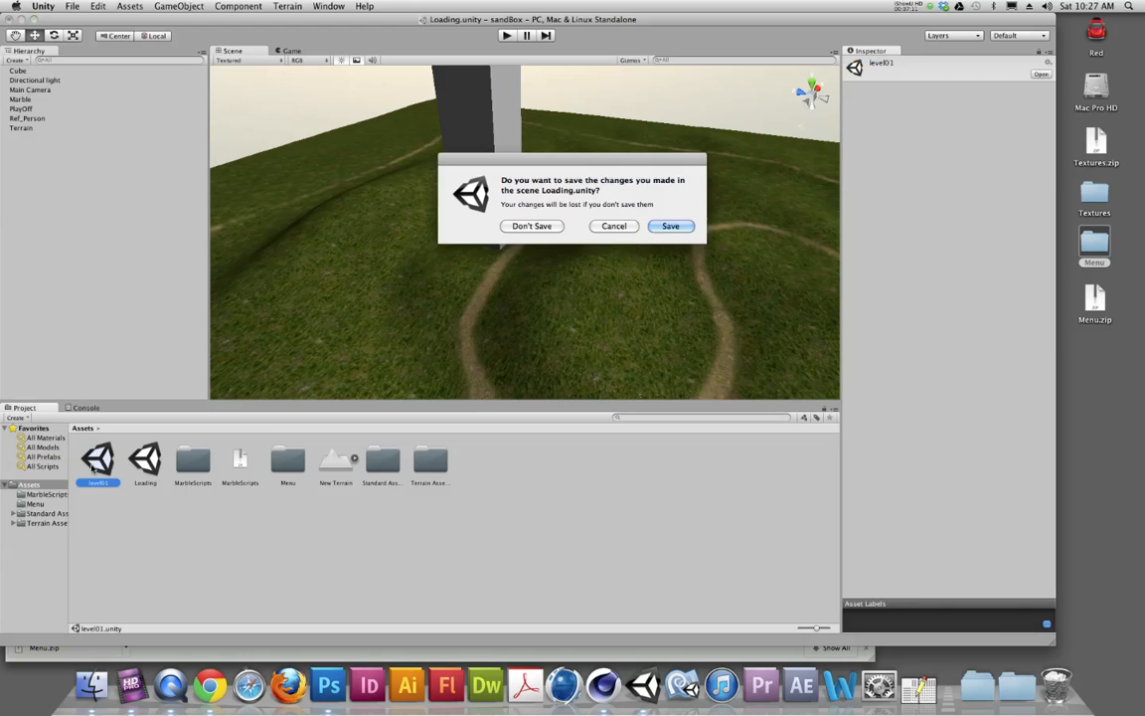
pyautogui.click(670, 226)
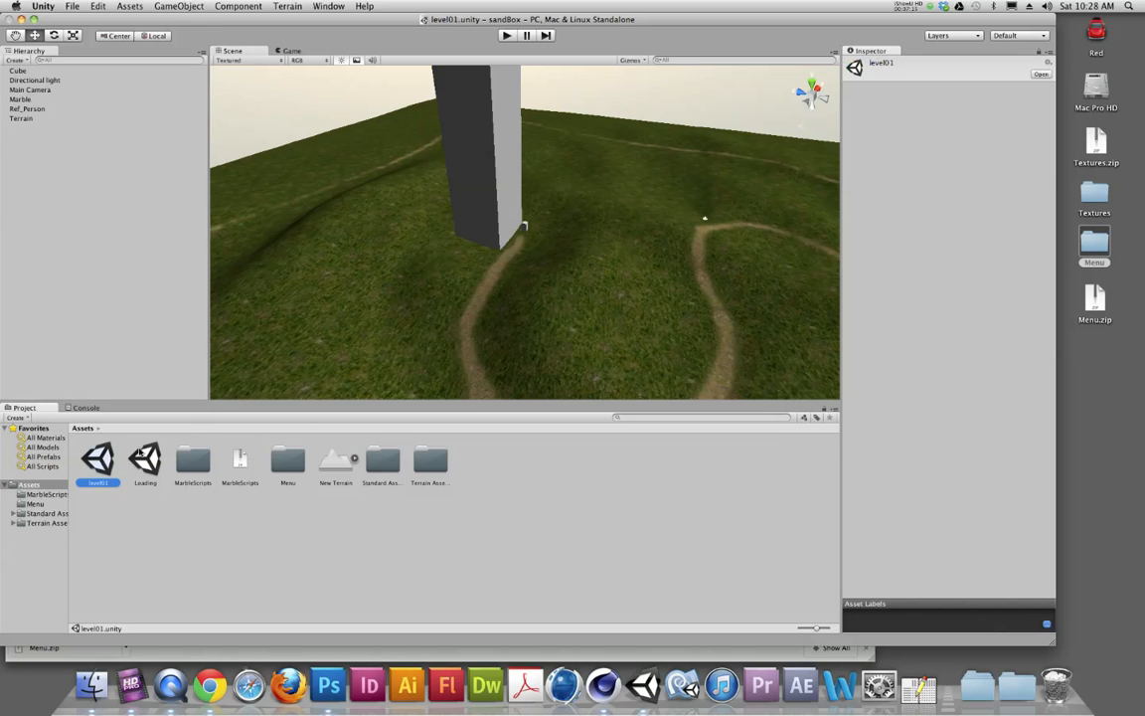
# Delete the tall cube and the small reference figure from level01, and reopen the Loading scene.
pyautogui.click(491, 148)
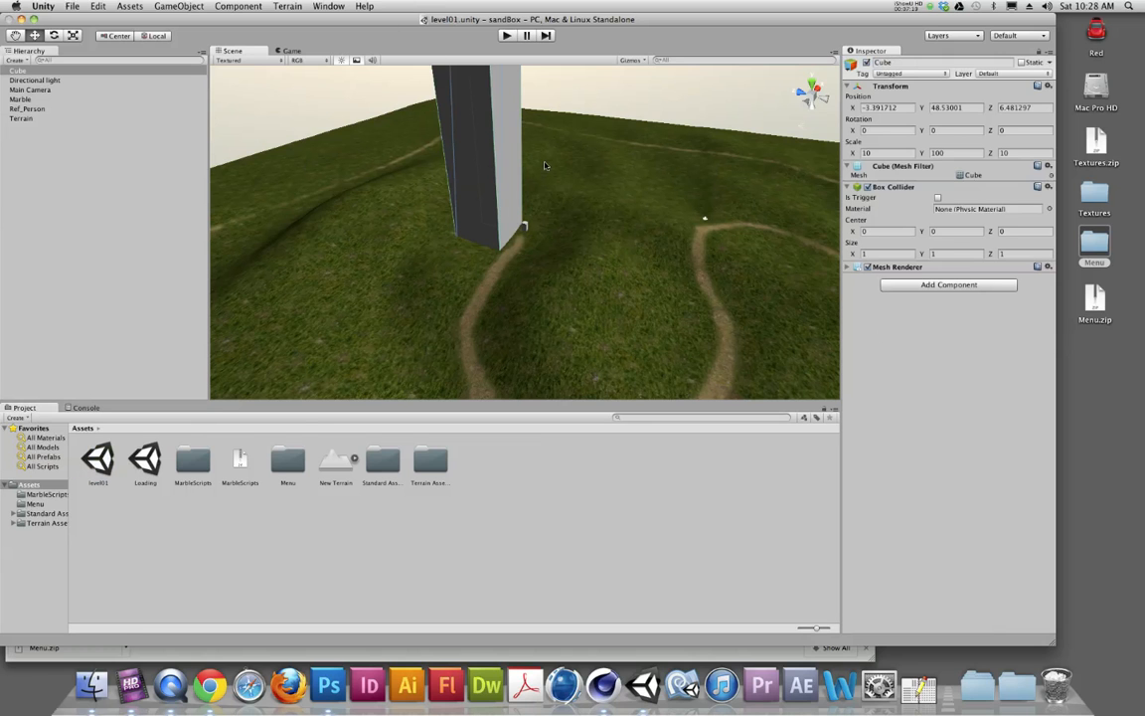
pyautogui.press('super+BackSpace')
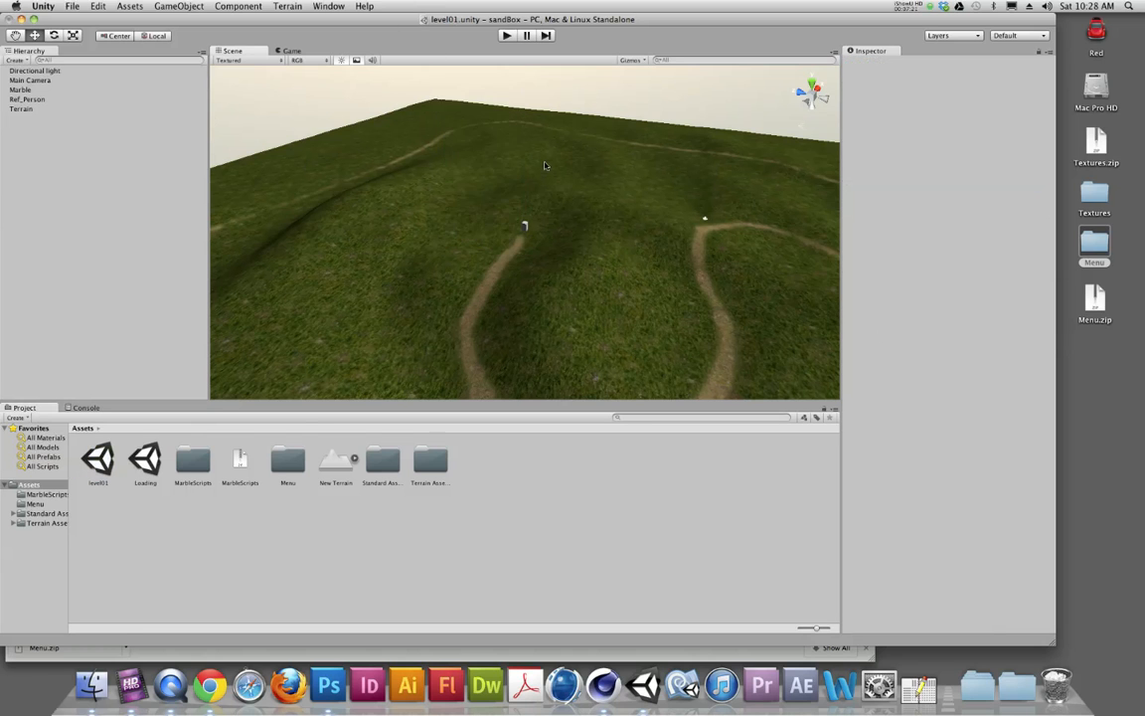
pyautogui.click(524, 226)
pyautogui.press('super+BackSpace')
pyautogui.doubleClick(145, 460)
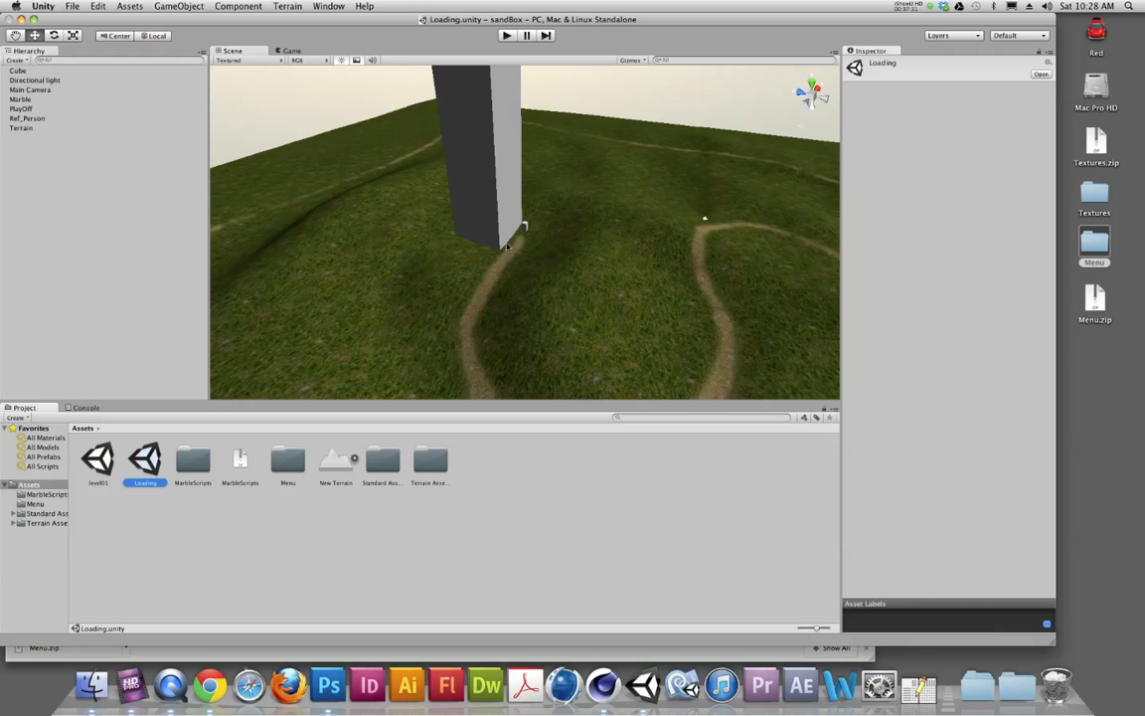
# Open the level01 scene and briefly play-test it on its own.
pyautogui.doubleClick(99, 461)
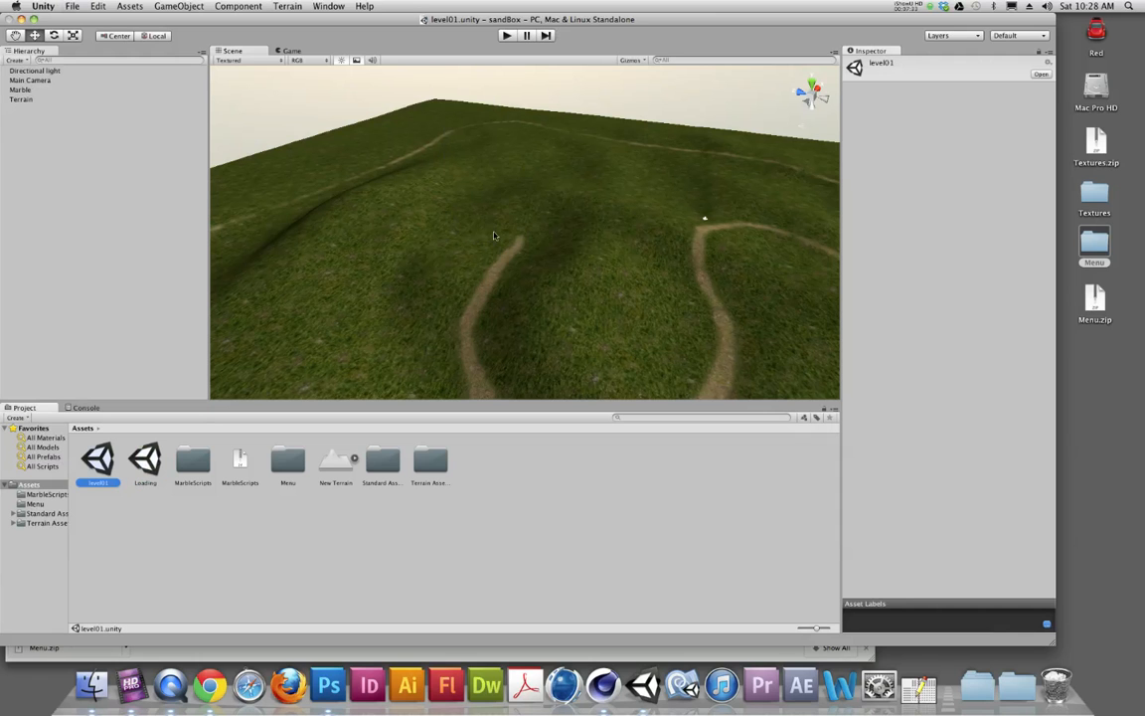
pyautogui.click(507, 36)
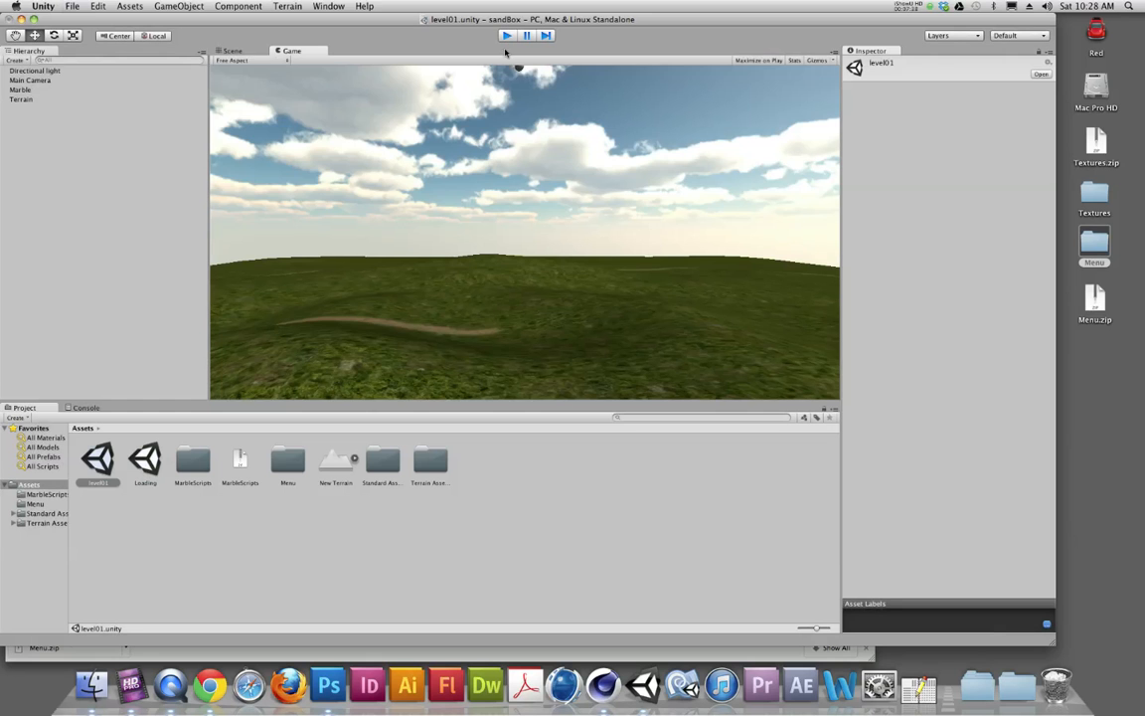
pyautogui.click(507, 36)
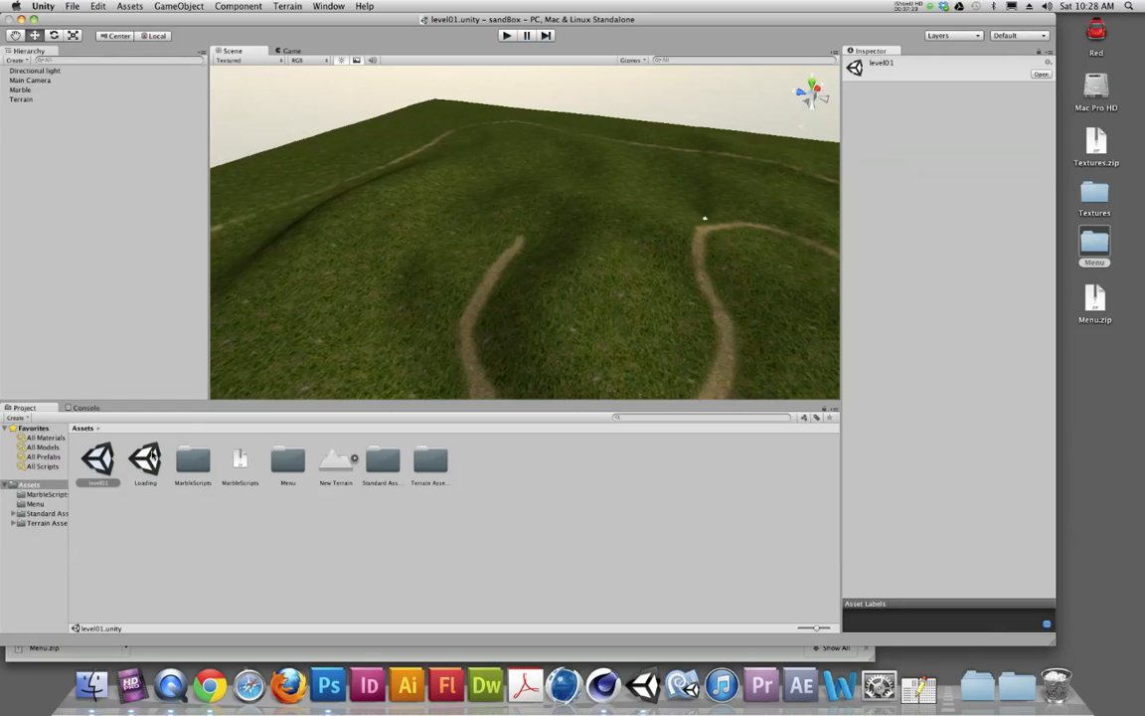
# Reopen the Loading scene and play-test its Play button's link to level01.
pyautogui.doubleClick(144, 460)
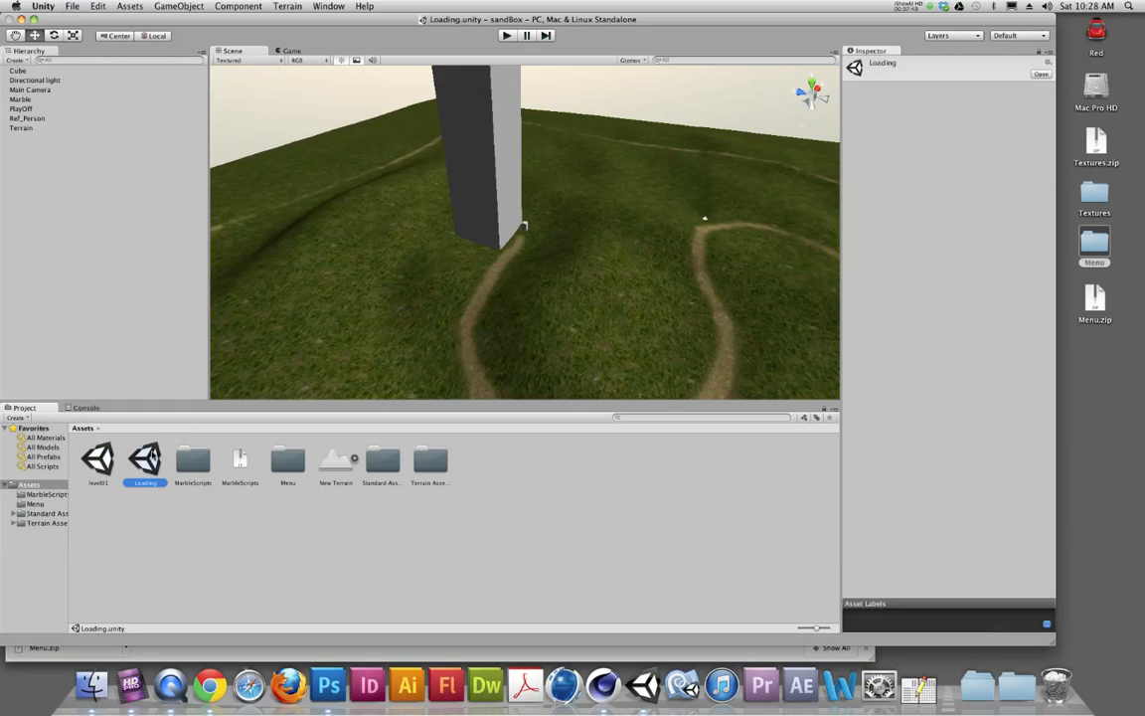
pyautogui.click(508, 36)
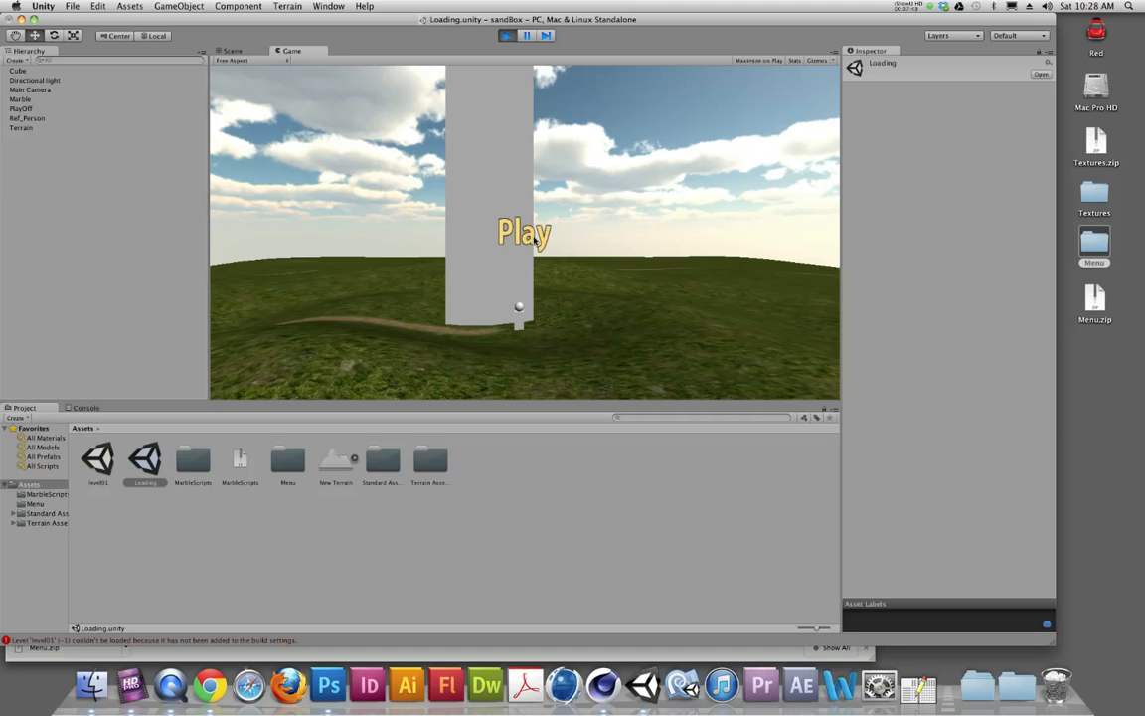
pyautogui.press('super+p')
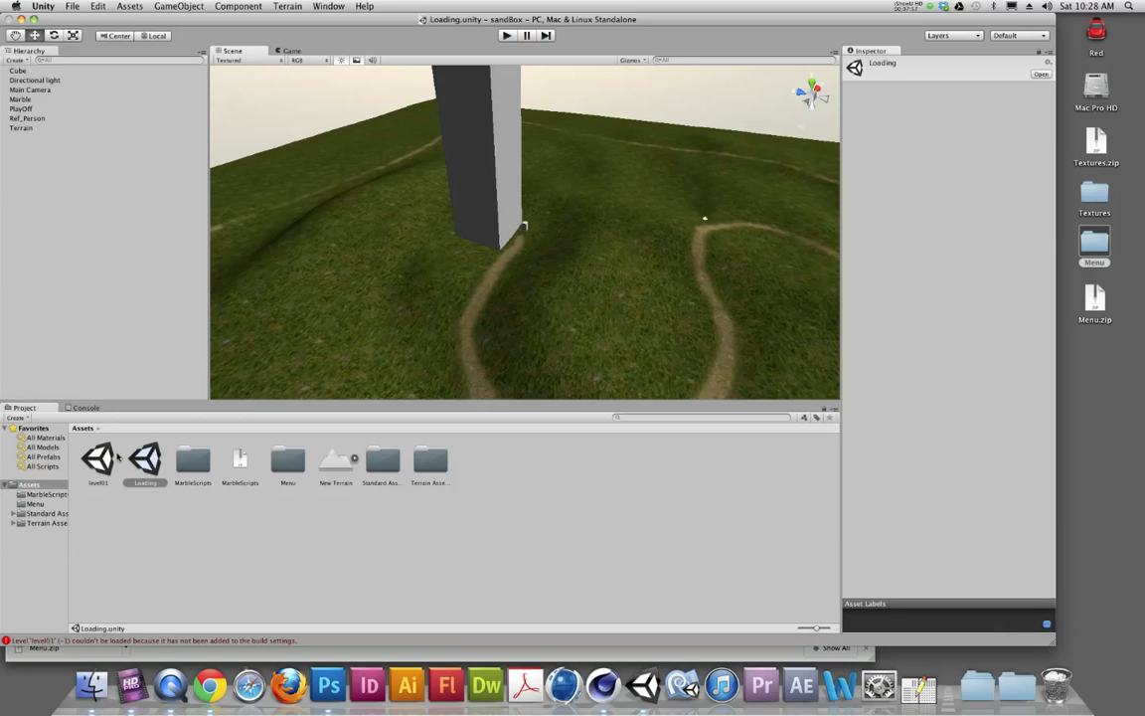
# Add the Loading and level01 scenes to Scenes In Build in the build settings, with Loading first and level01 second.
pyautogui.click(71, 6)
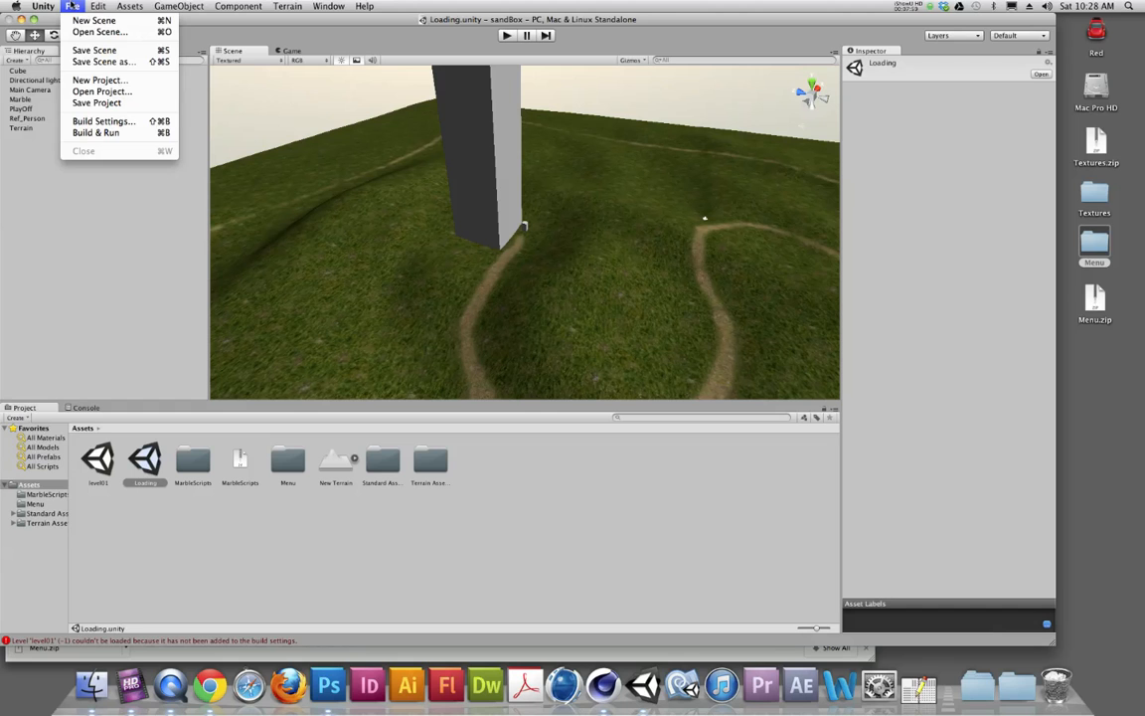
pyautogui.click(86, 121)
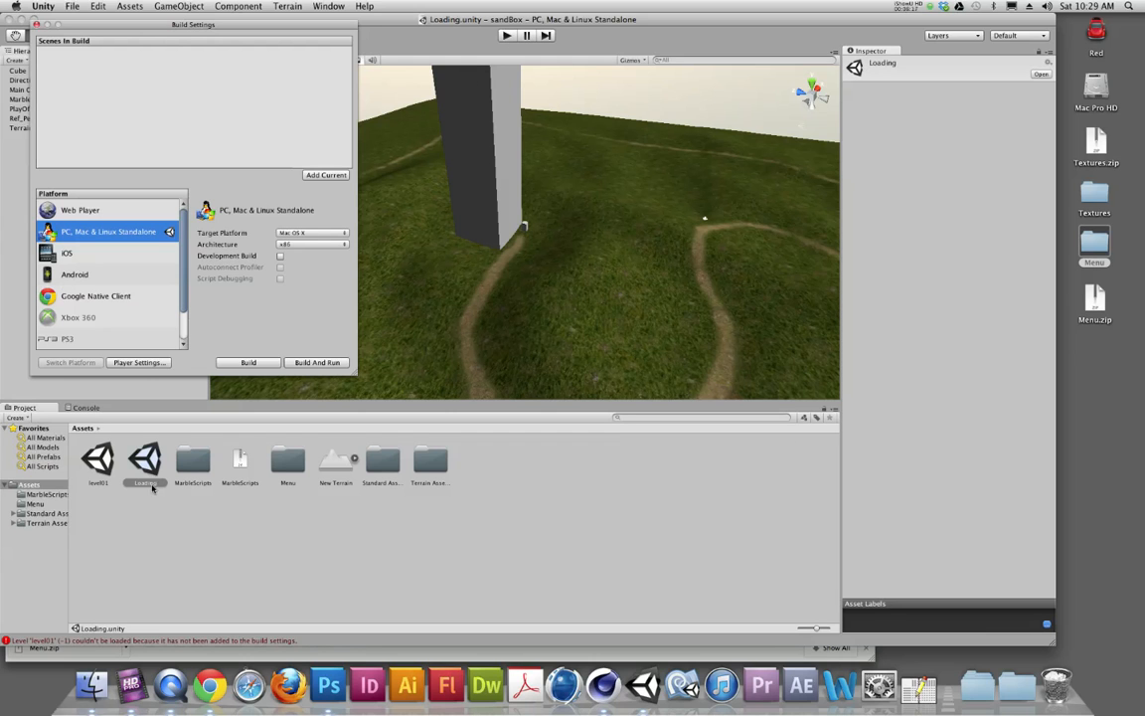
pyautogui.moveTo(145, 460); pyautogui.dragTo(139, 87)
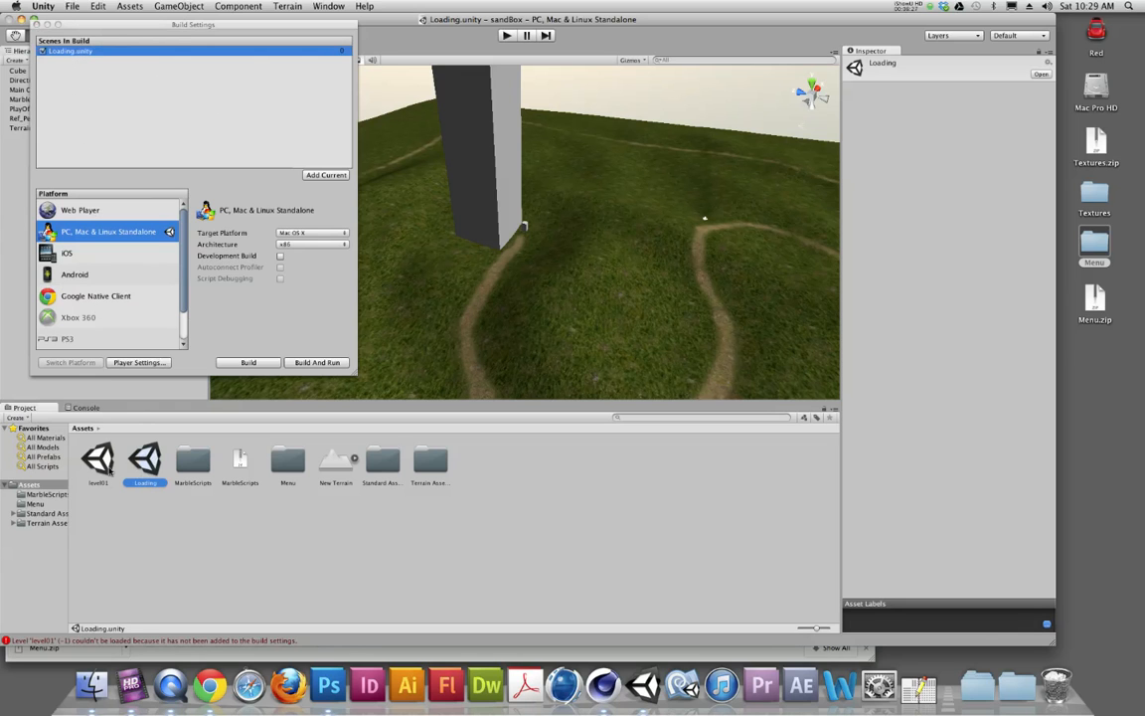
pyautogui.moveTo(97, 460); pyautogui.dragTo(99, 84)
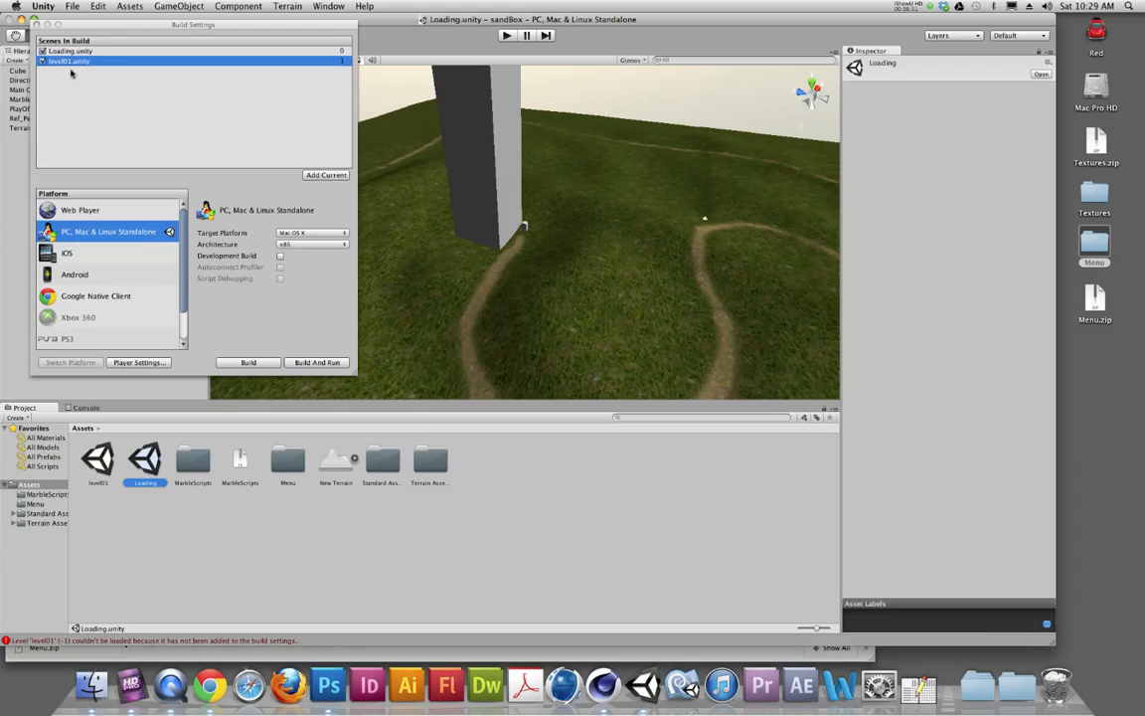
pyautogui.moveTo(62, 62); pyautogui.dragTo(59, 48)
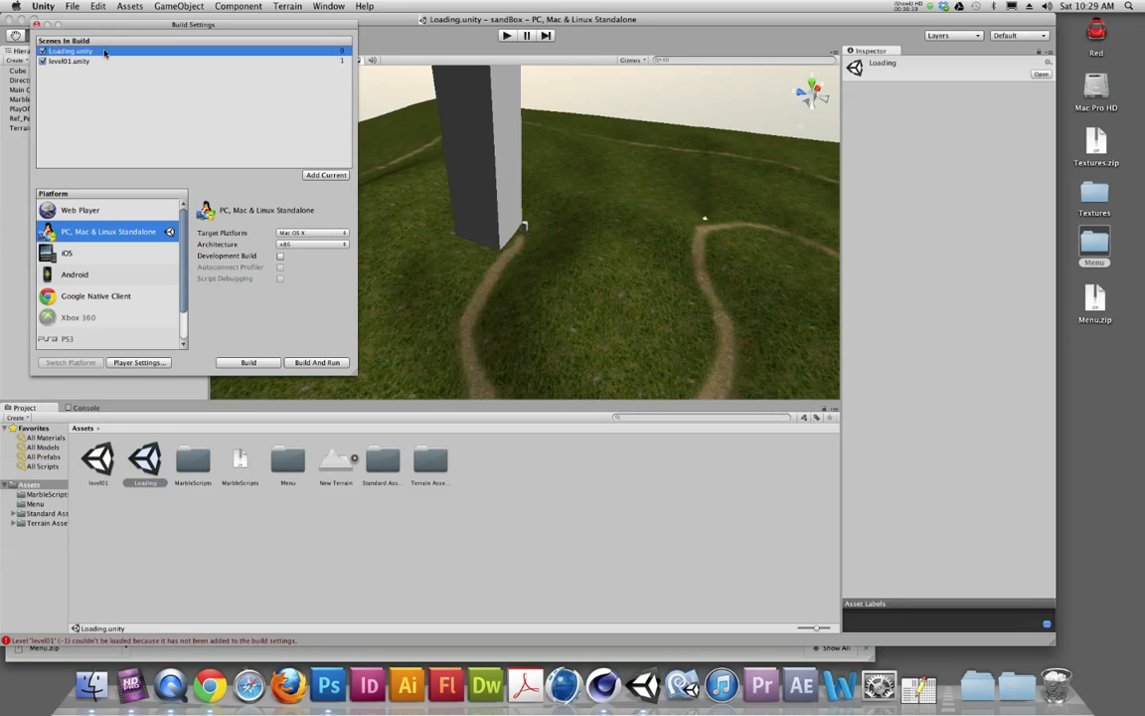
pyautogui.click(36, 24)
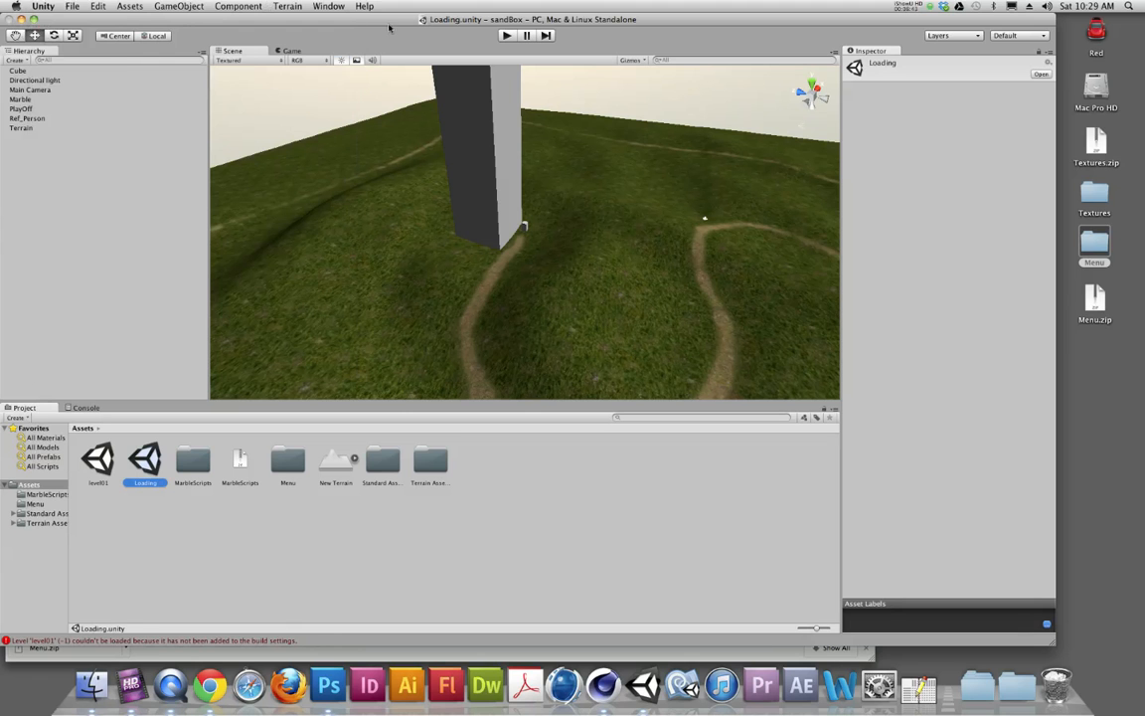
# Play-test the Loading scene, using its Play button to load level01, and stop the test.
pyautogui.click(506, 34)
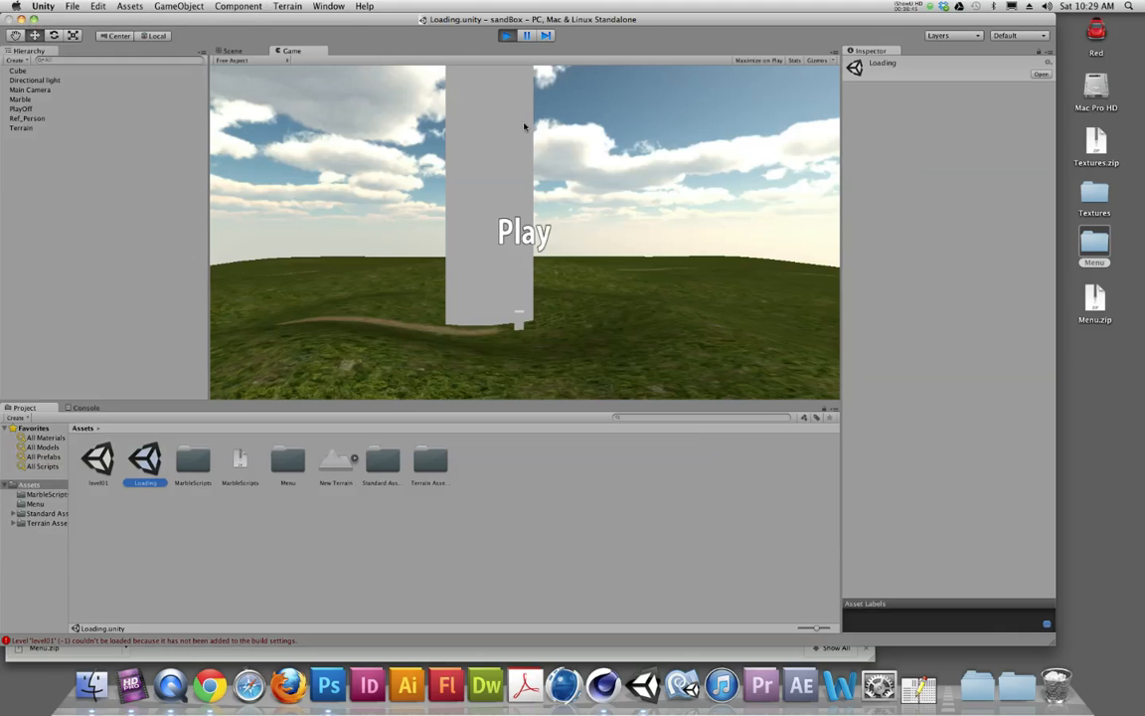
pyautogui.click(520, 221)
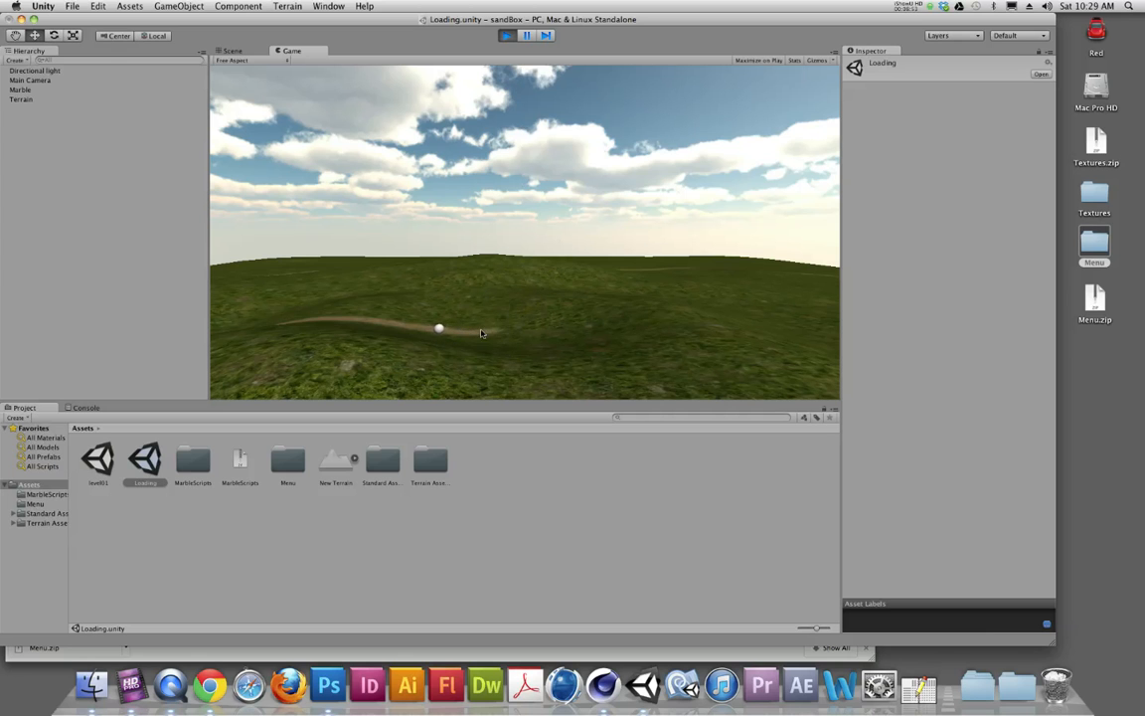
pyautogui.click(508, 35)
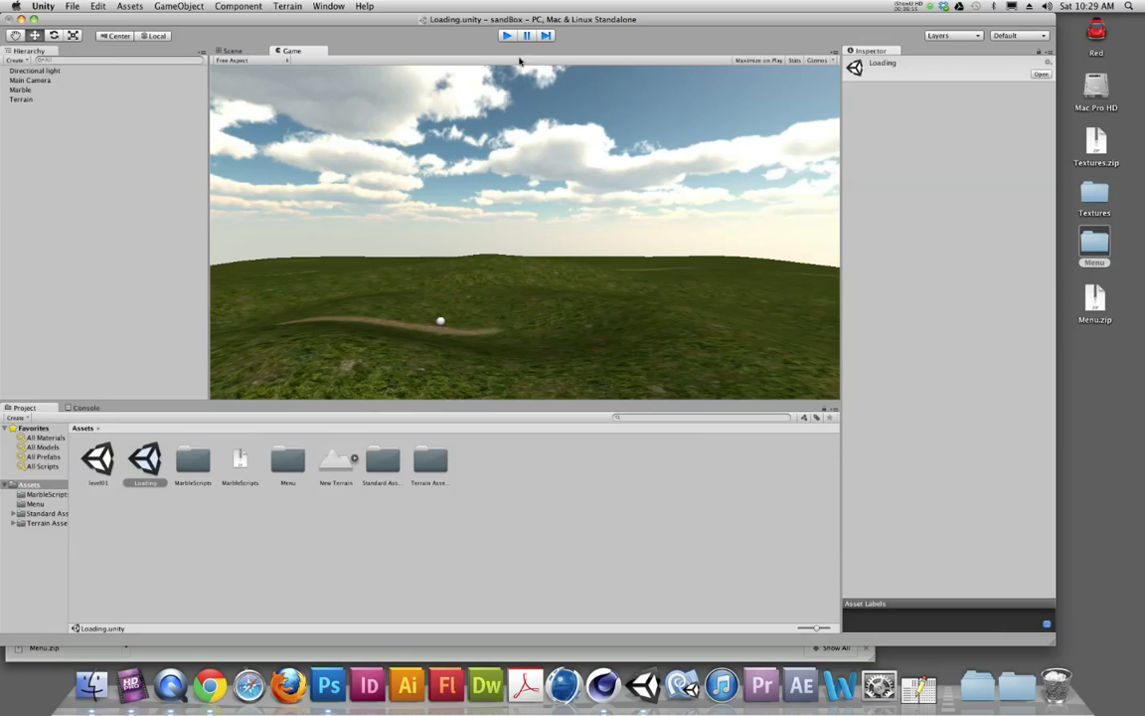